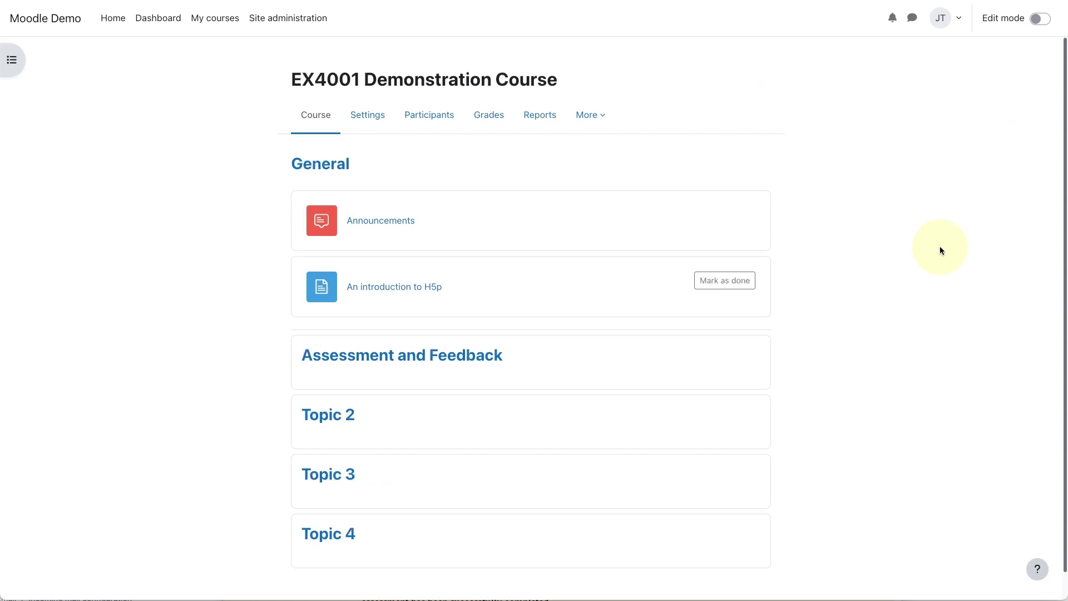
- Turn on course editing and add a Checklist named "Practical Assessment Completion" to the Assessment and Feedback section
left_click(1045, 21)
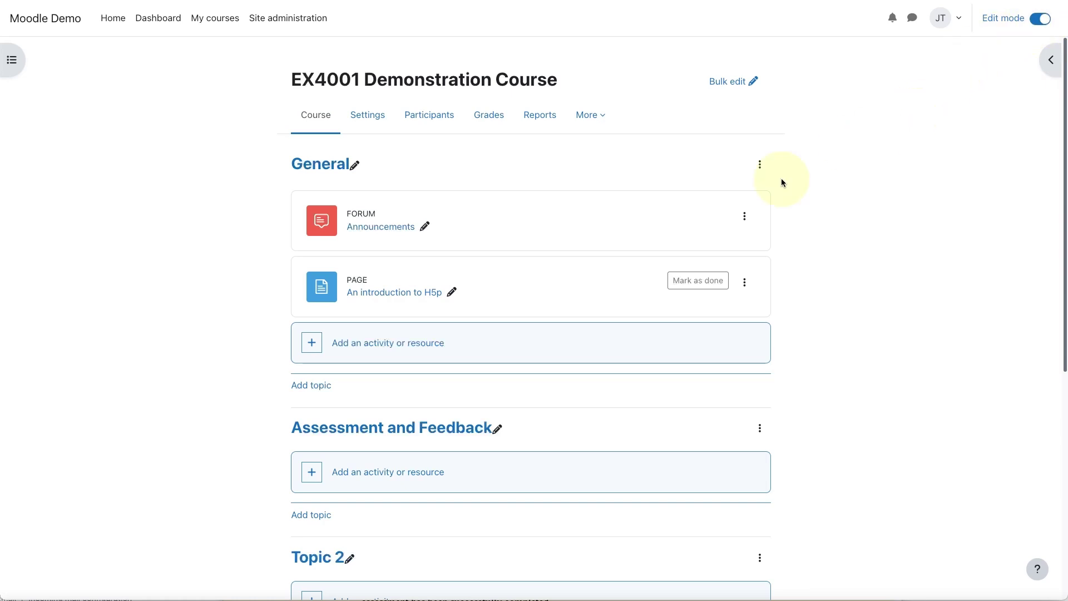
left_click(414, 472)
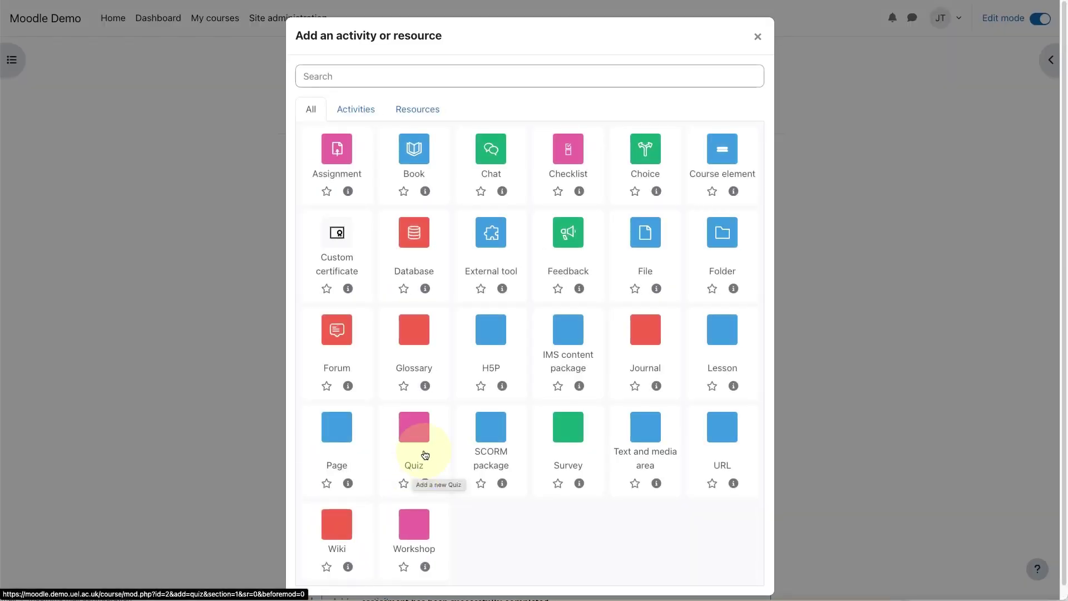
left_click(572, 152)
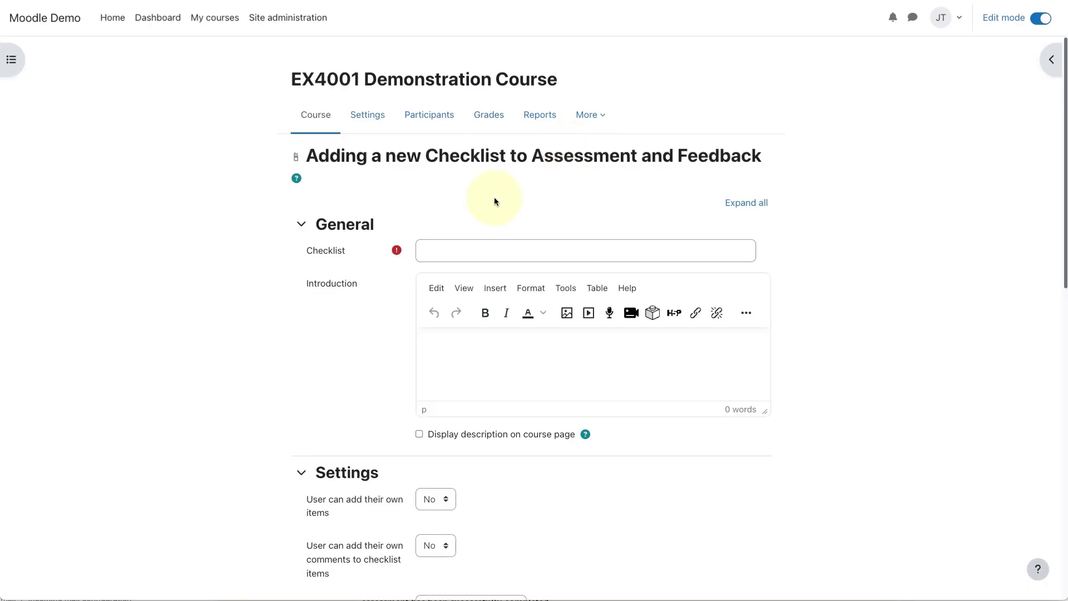
left_click(458, 249)
type("Practical Assessment Completion")
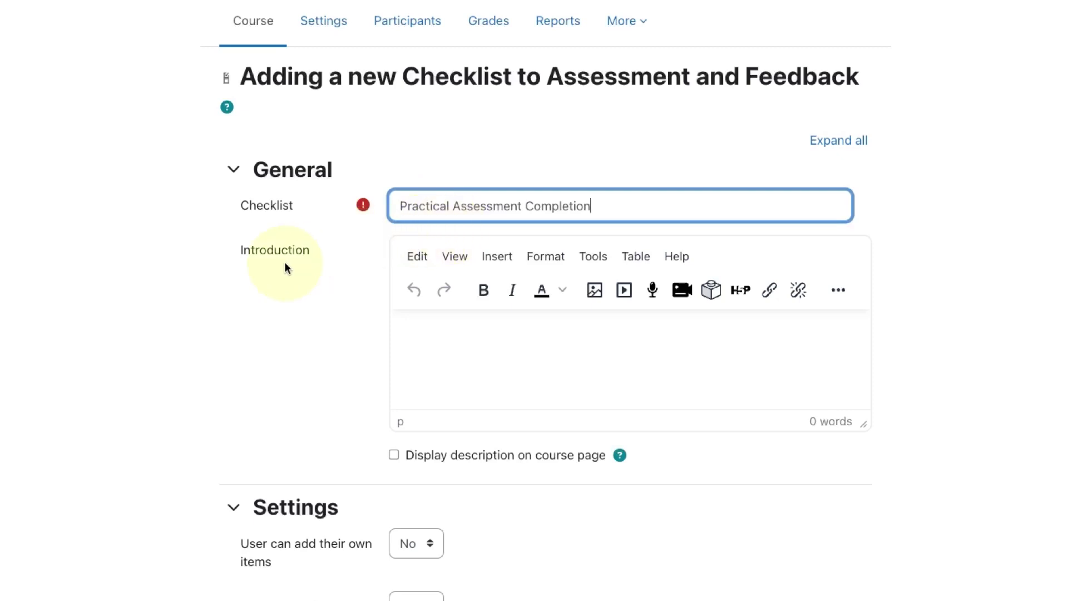
- Set the checklist to be updated by Teacher only, and save and display it
scroll(285, 267, "down", 8)
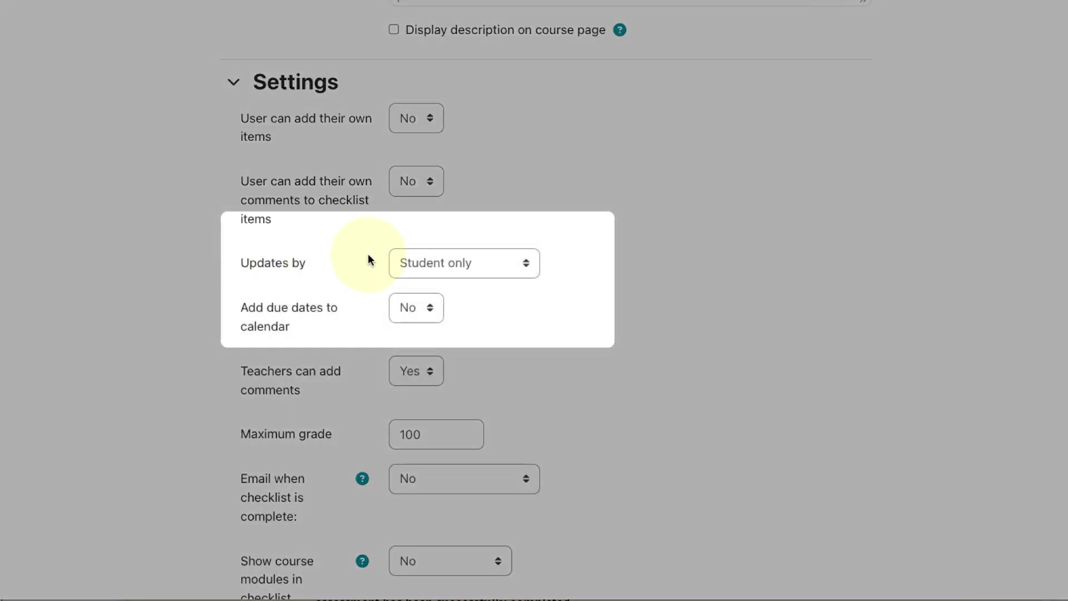
left_click(443, 264)
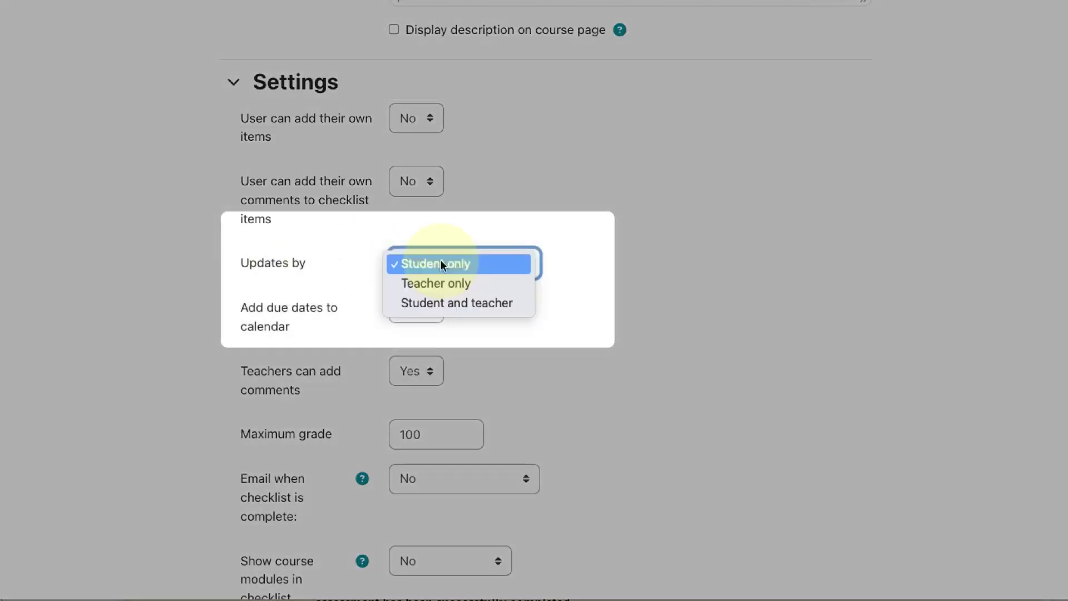
left_click(442, 281)
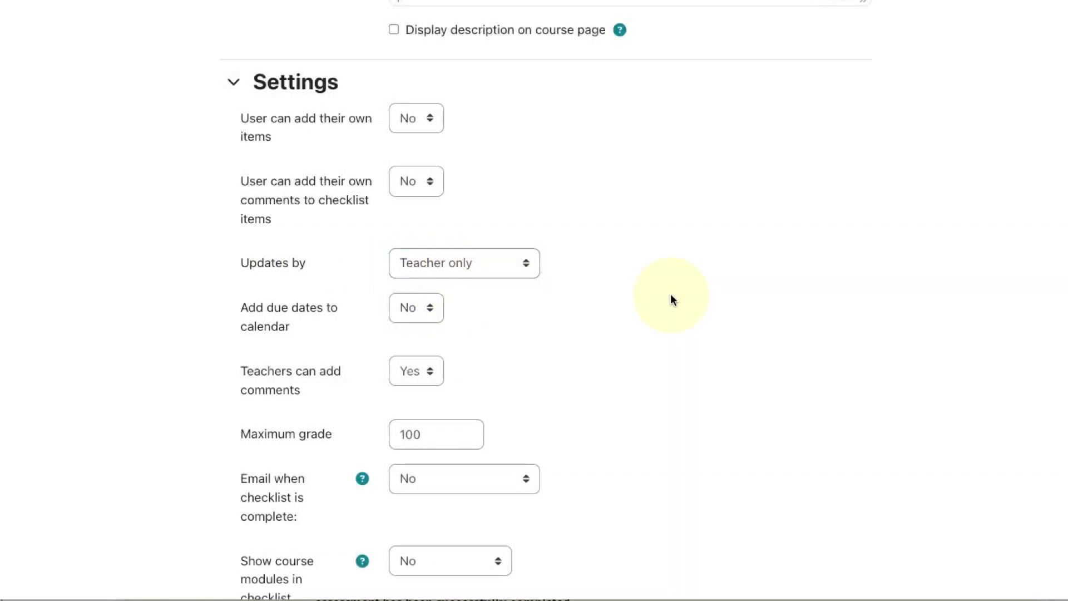
scroll(671, 295, "down", 3)
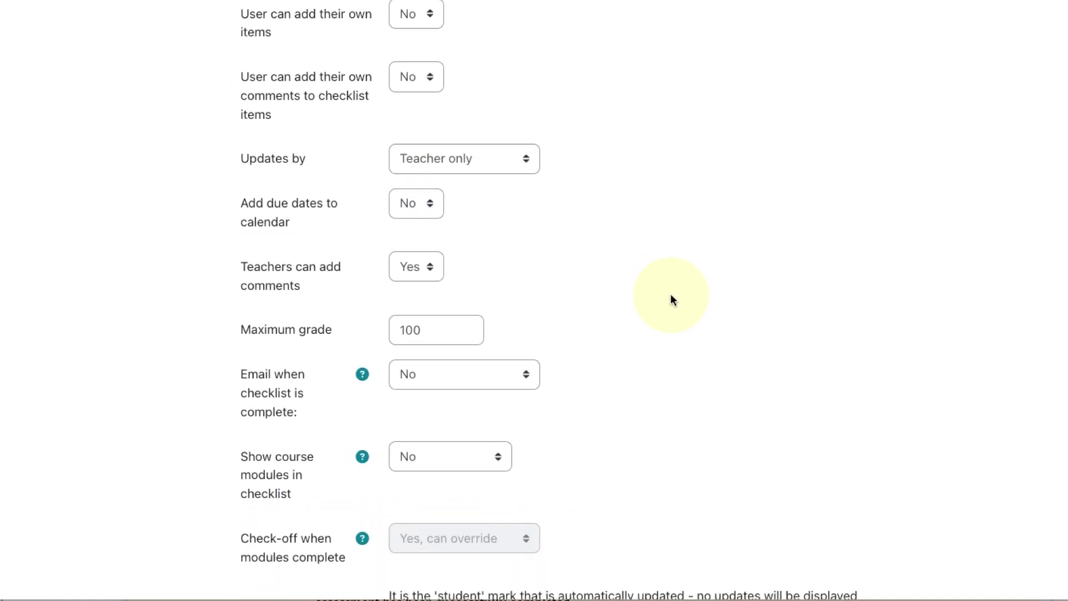
scroll(672, 289, "down", 10)
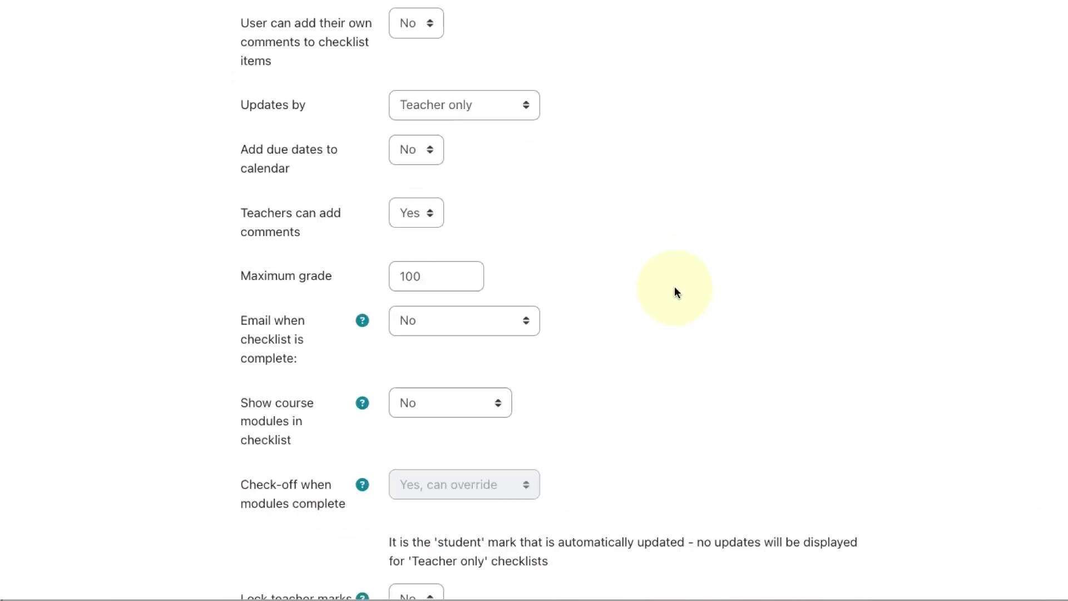
left_click(647, 491)
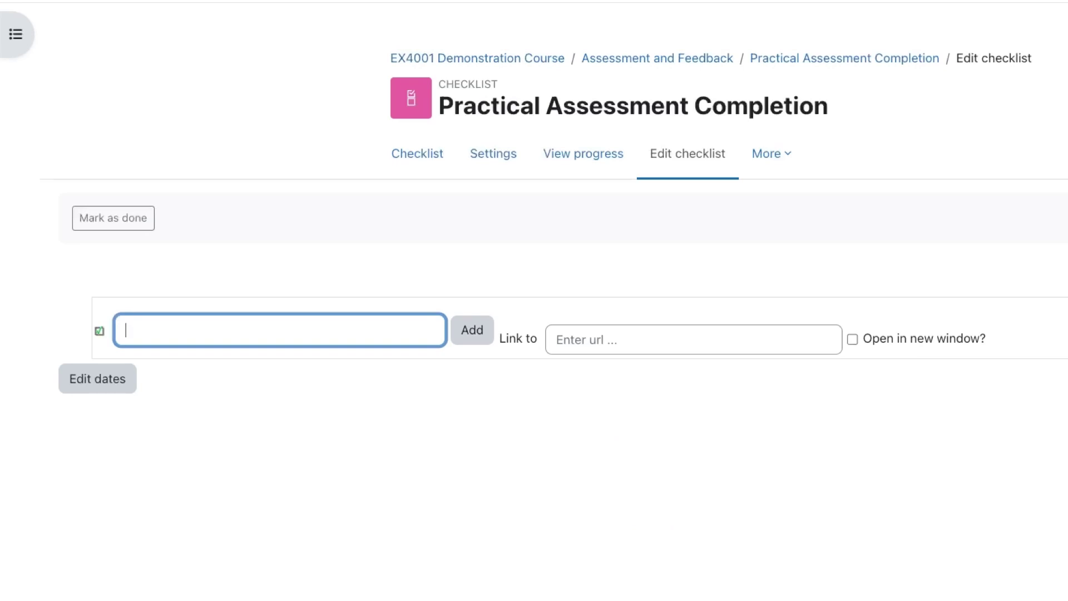
- Add the item "Assessment Completed" to the checklist
type("Assessment Completed")
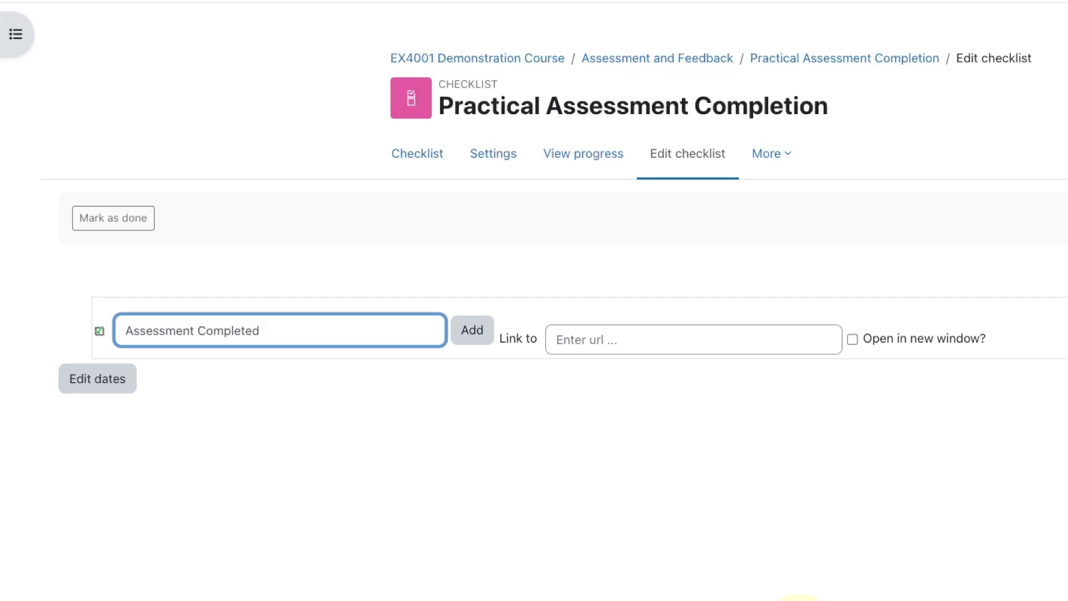
left_click(471, 330)
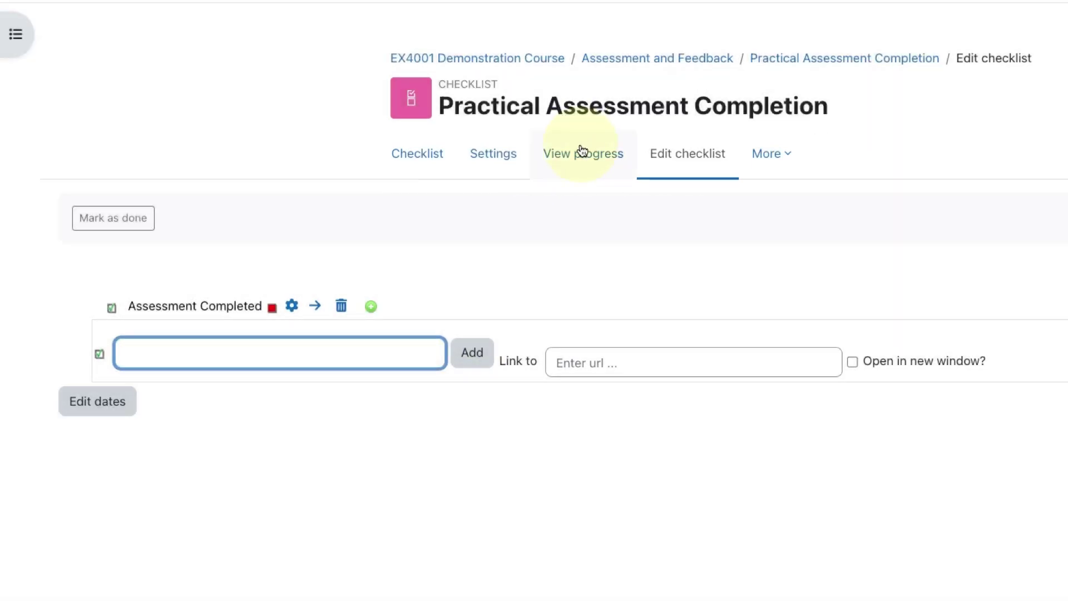
- Edit the checks in the checklist's progress view, marking Assessment Completed as Yes for Student 01, and save
left_click(582, 151)
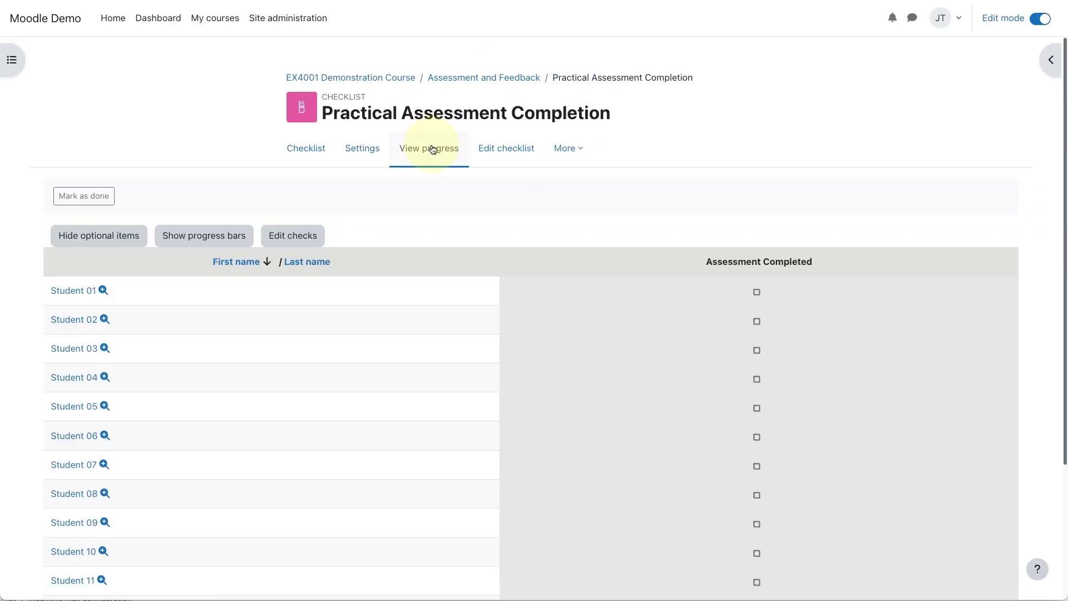
scroll(461, 357, "down", 2)
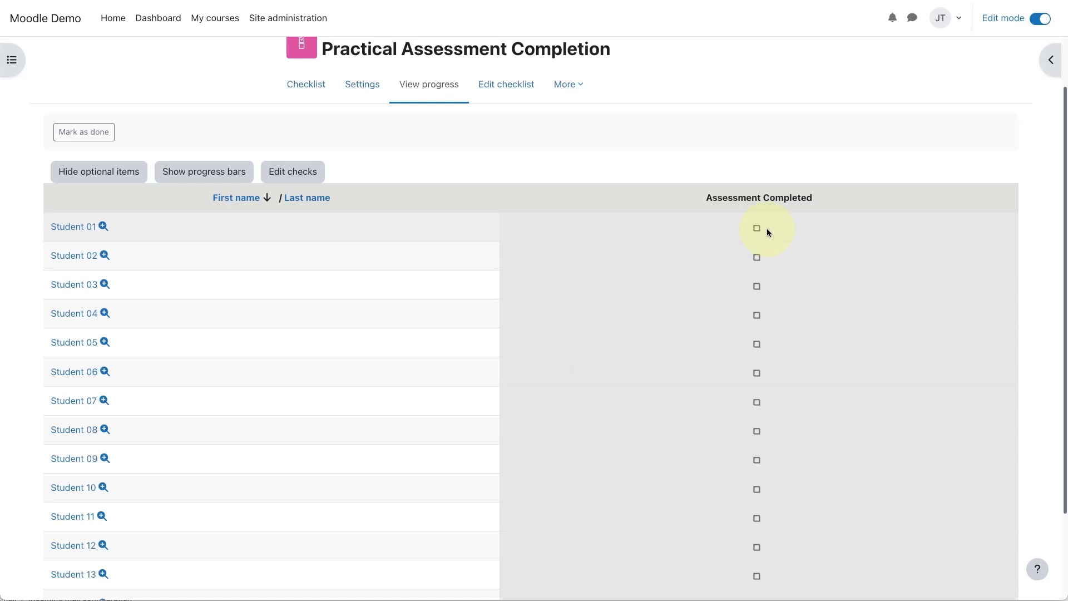
left_click(274, 177)
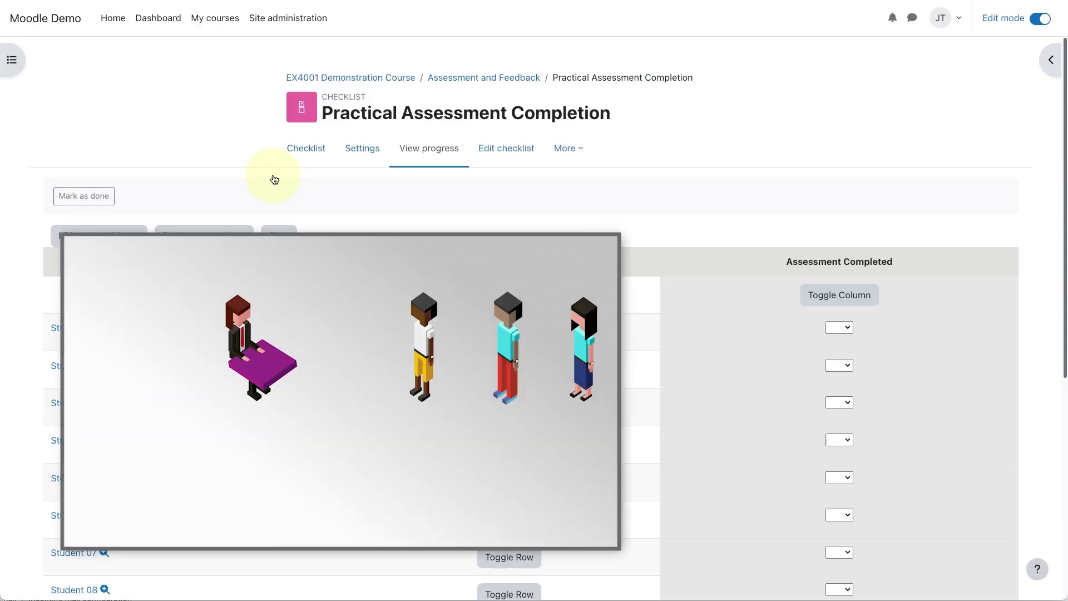
left_click(842, 327)
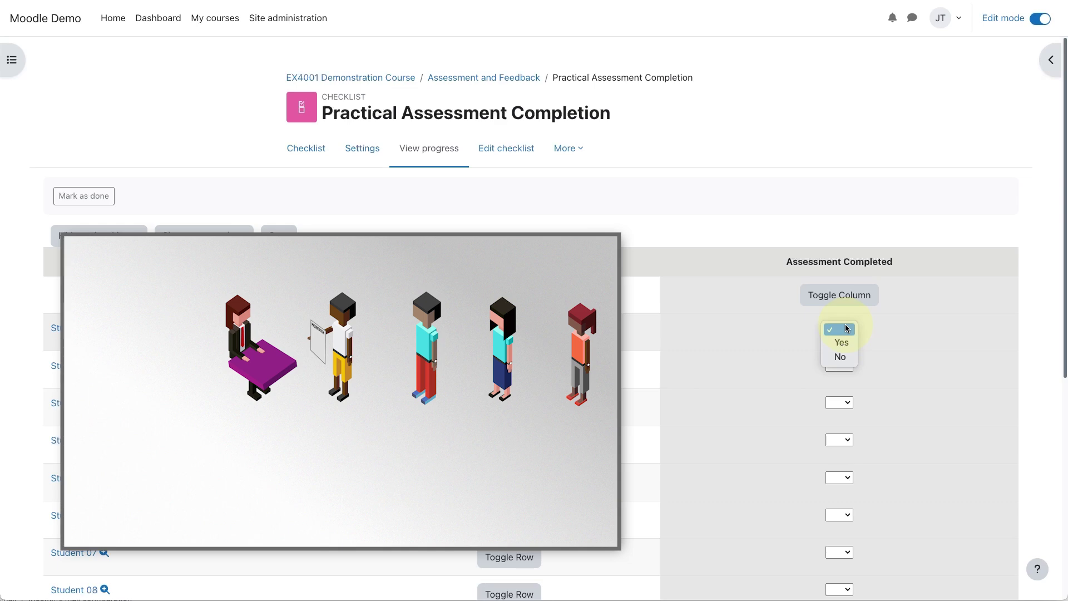
left_click(841, 342)
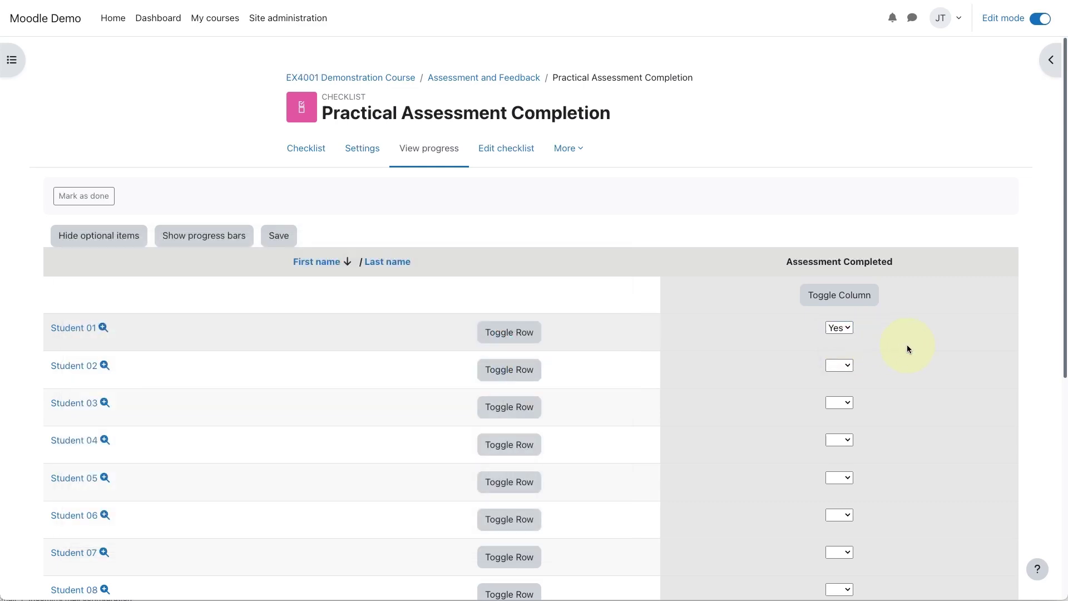
scroll(907, 349, "down", 6)
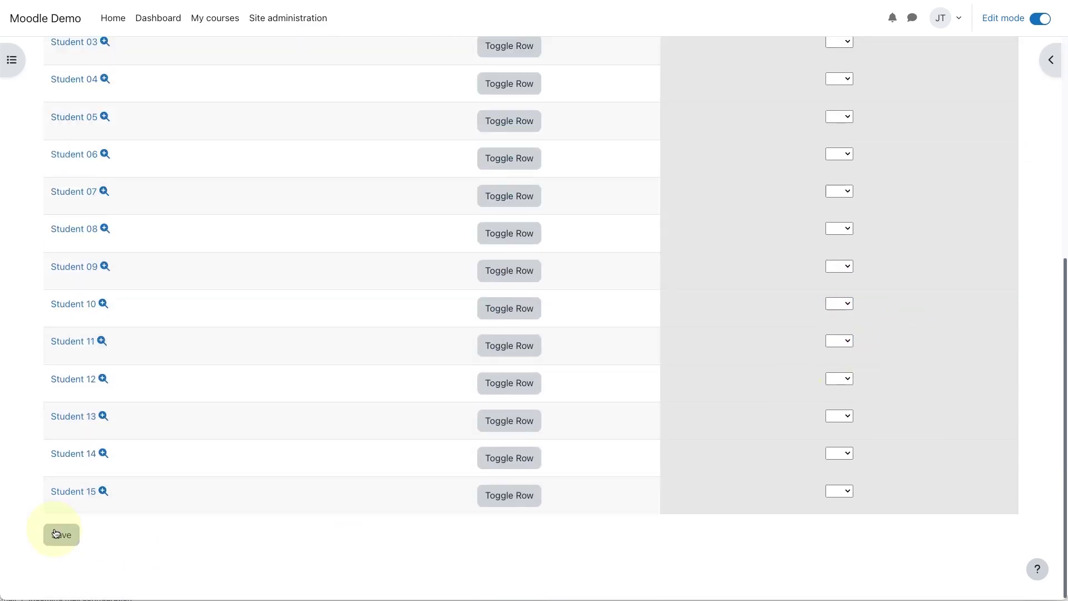
left_click(55, 534)
- Hide the Practical Assessment Completion checklist from students on the course page
scroll(239, 300, "down", 5)
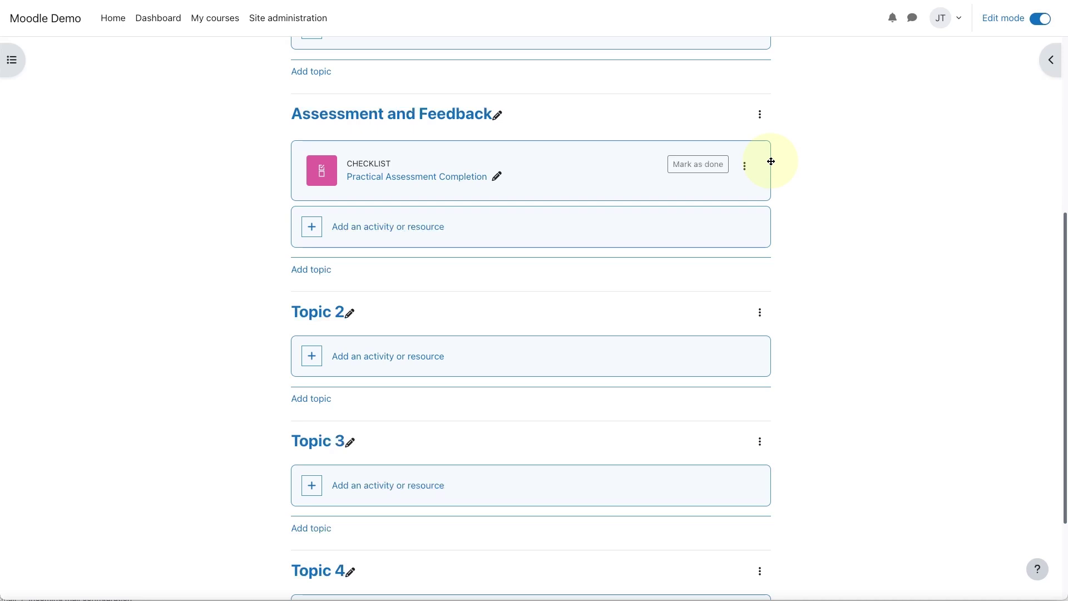
left_click(745, 166)
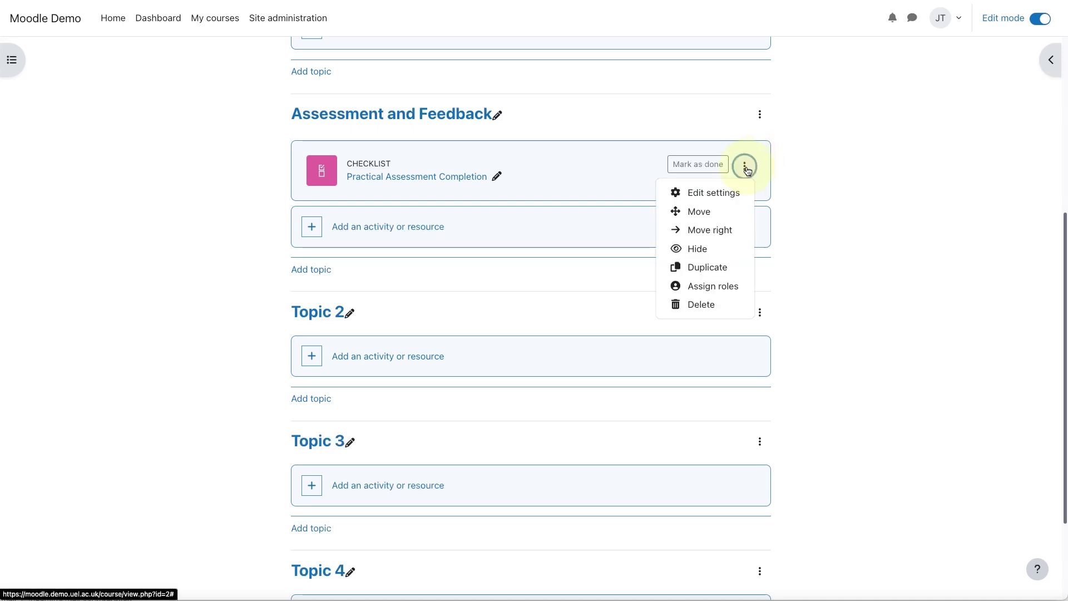
left_click(704, 259)
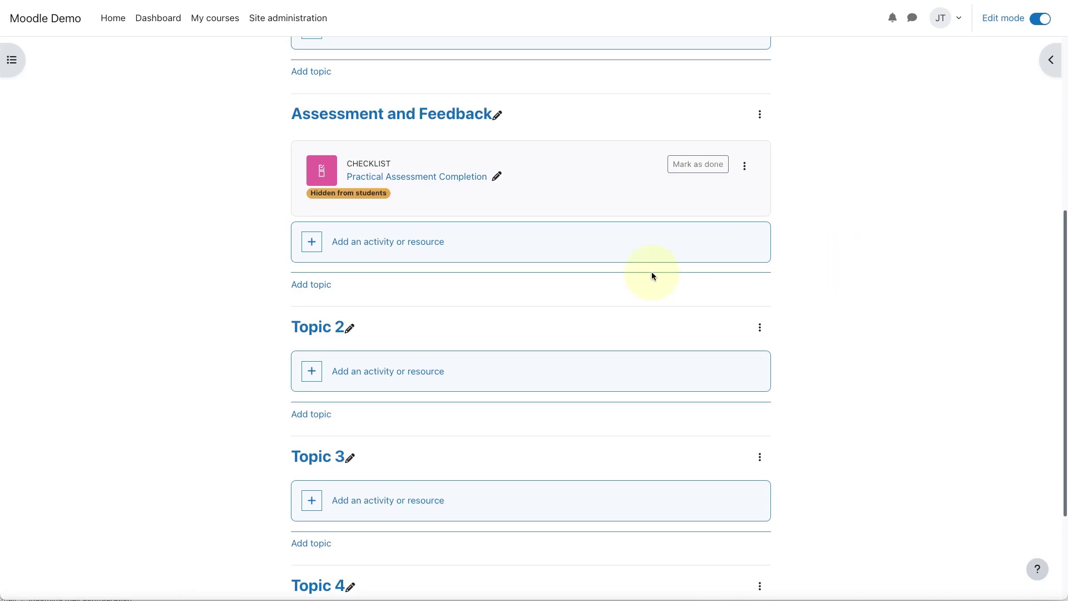
- Add a Custom certificate named "Practical Assessment Completion Certificate" to the Assessment and Feedback section
left_click(356, 249)
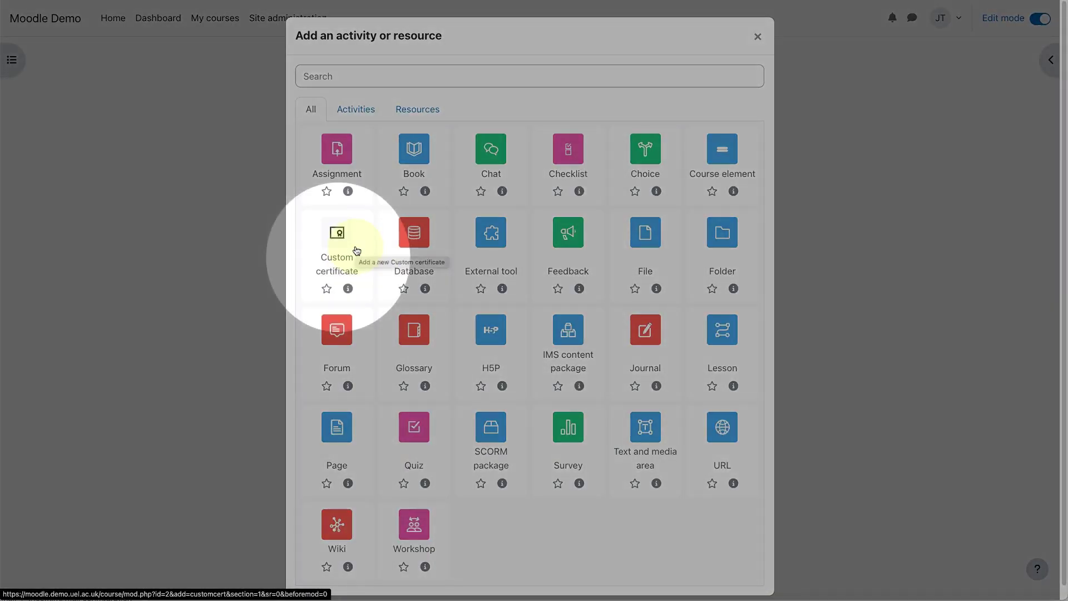
left_click(357, 250)
type("Practical Assessment ")
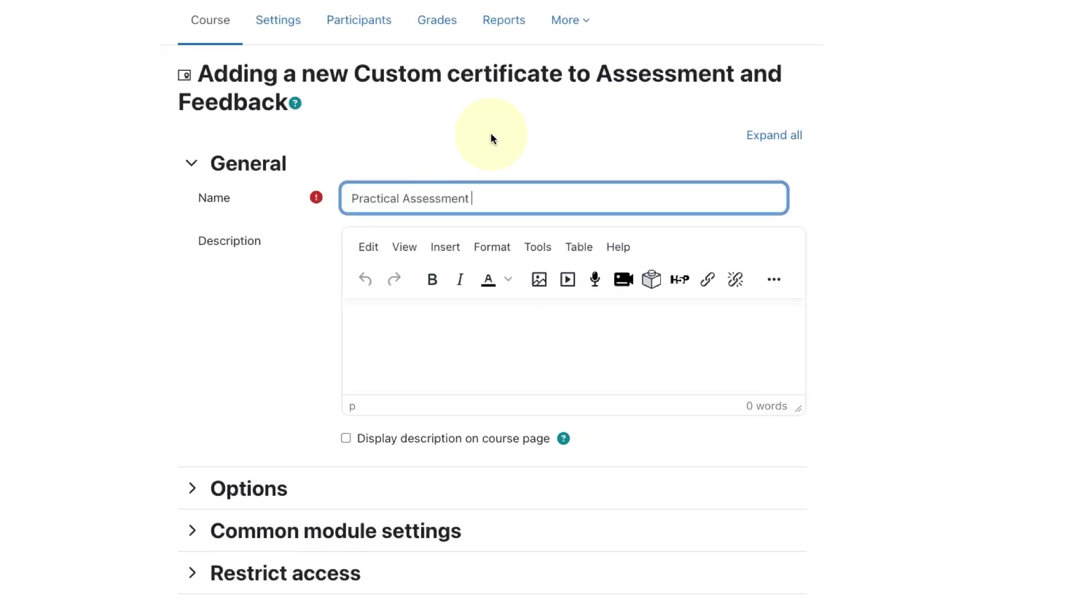
type("Completion Certificate")
left_click(450, 334)
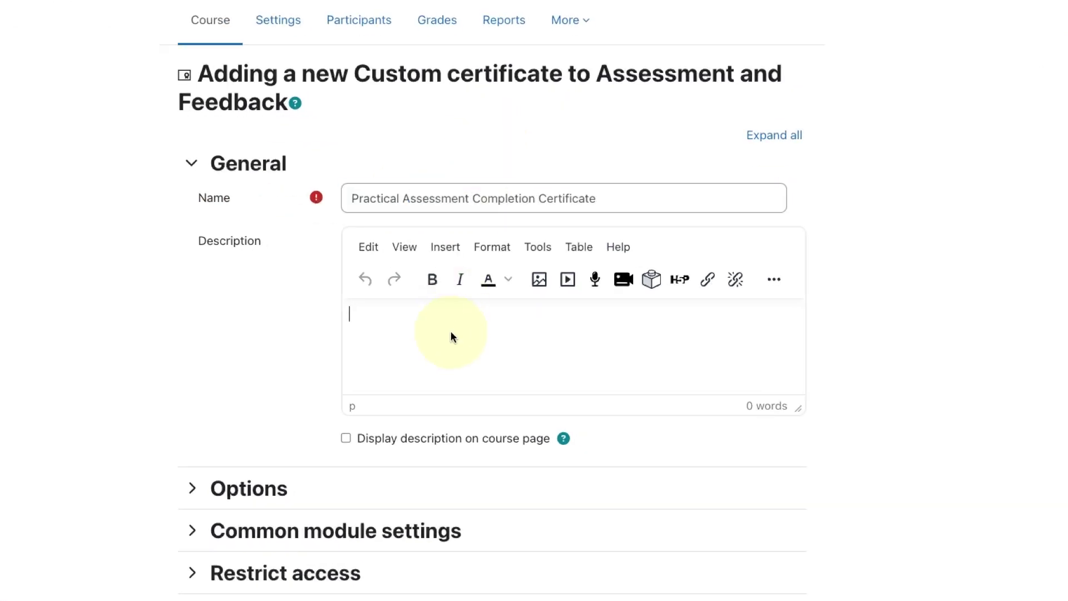
- In the certificate options, keep delivery as "Send the file inline to the browser", set Email students to Yes, and save and display
scroll(452, 329, "down", 3)
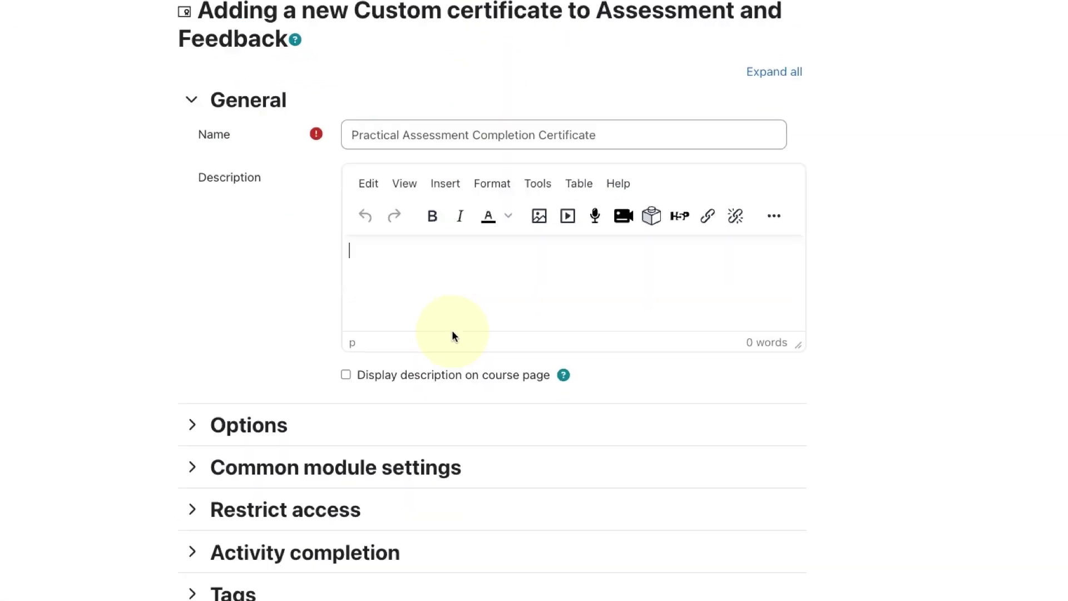
left_click(186, 307)
scroll(69, 332, "down", 3)
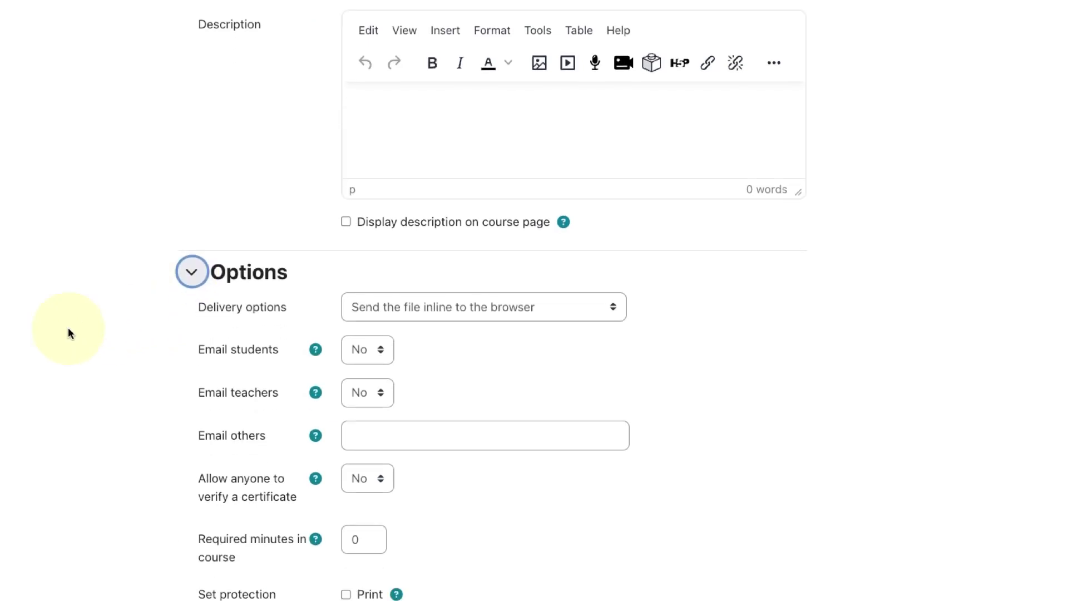
left_click(577, 161)
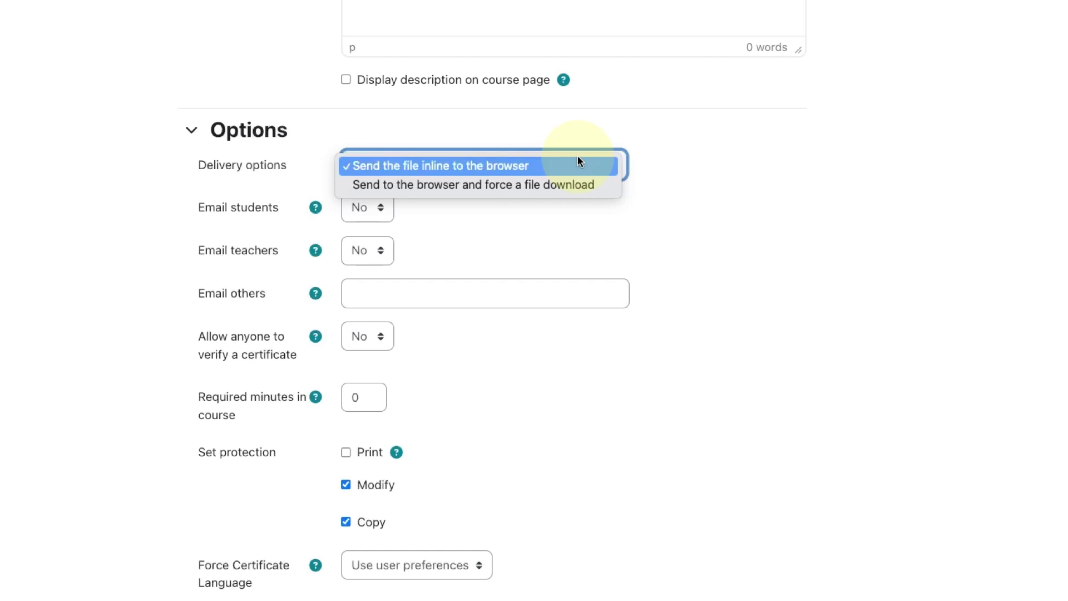
left_click(578, 165)
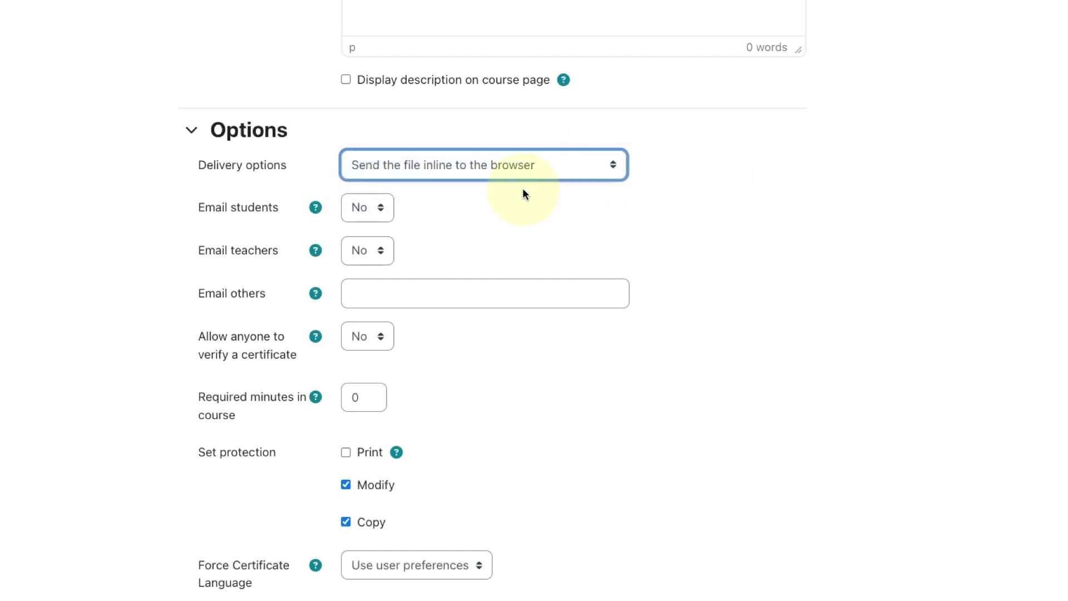
left_click(377, 214)
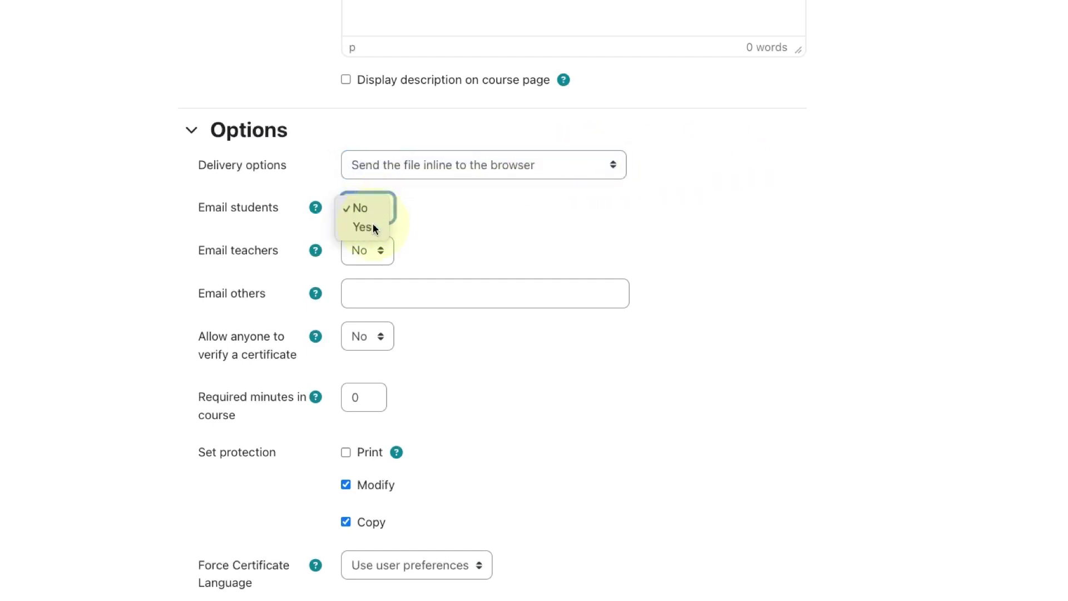
left_click(372, 224)
left_click(591, 386)
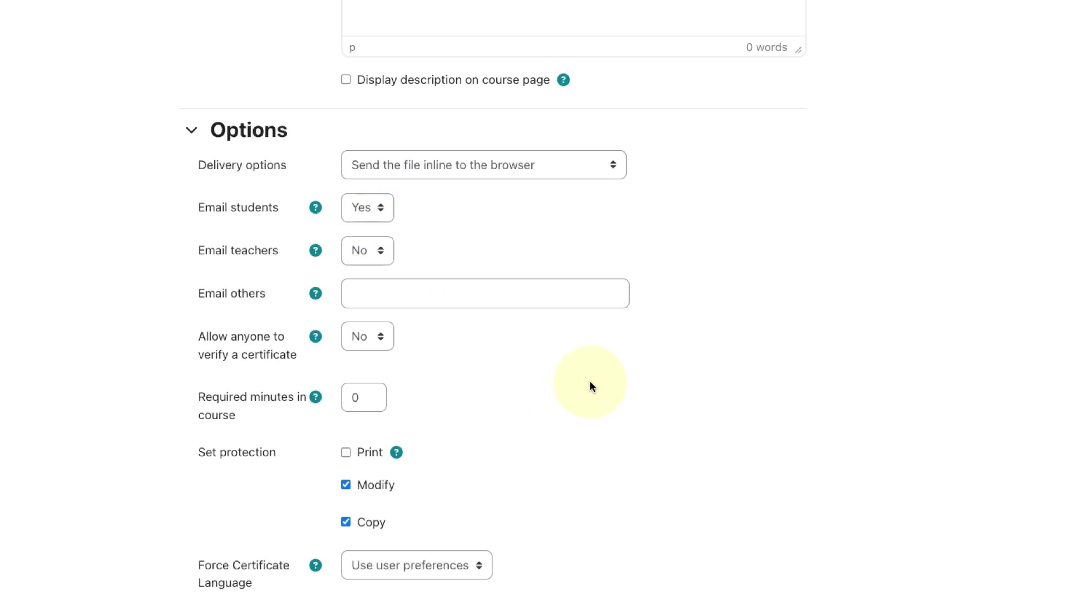
scroll(590, 382, "down", 1)
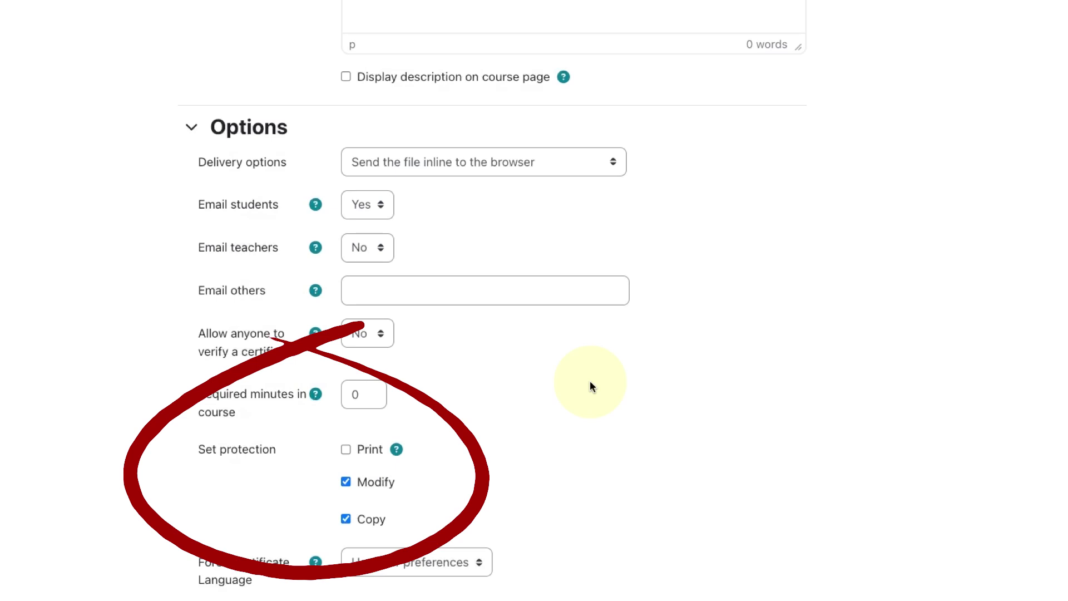
scroll(590, 387, "down", 6)
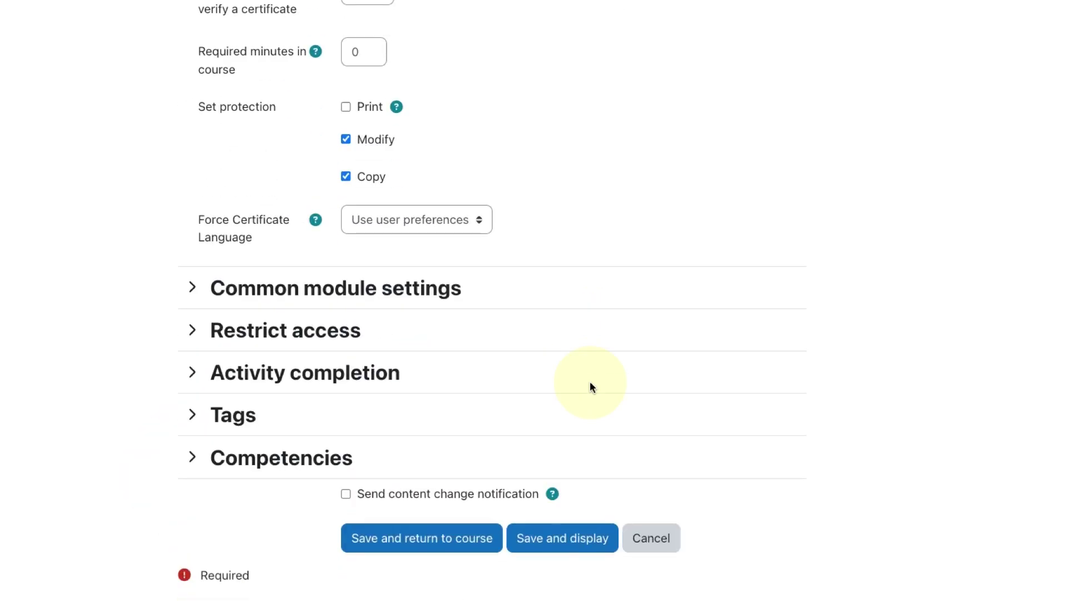
left_click(583, 547)
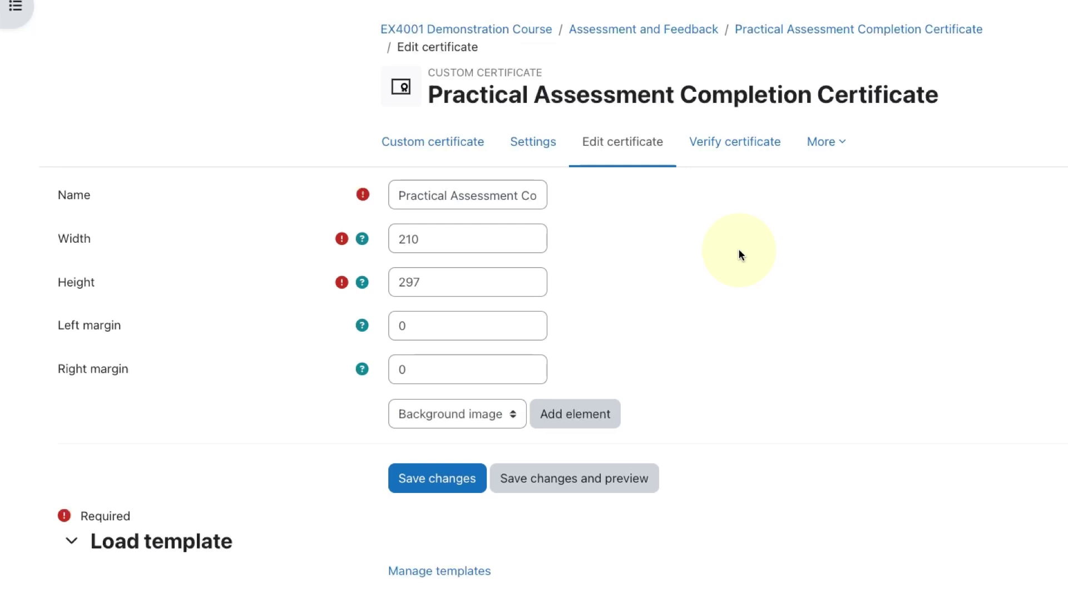
left_click(486, 420)
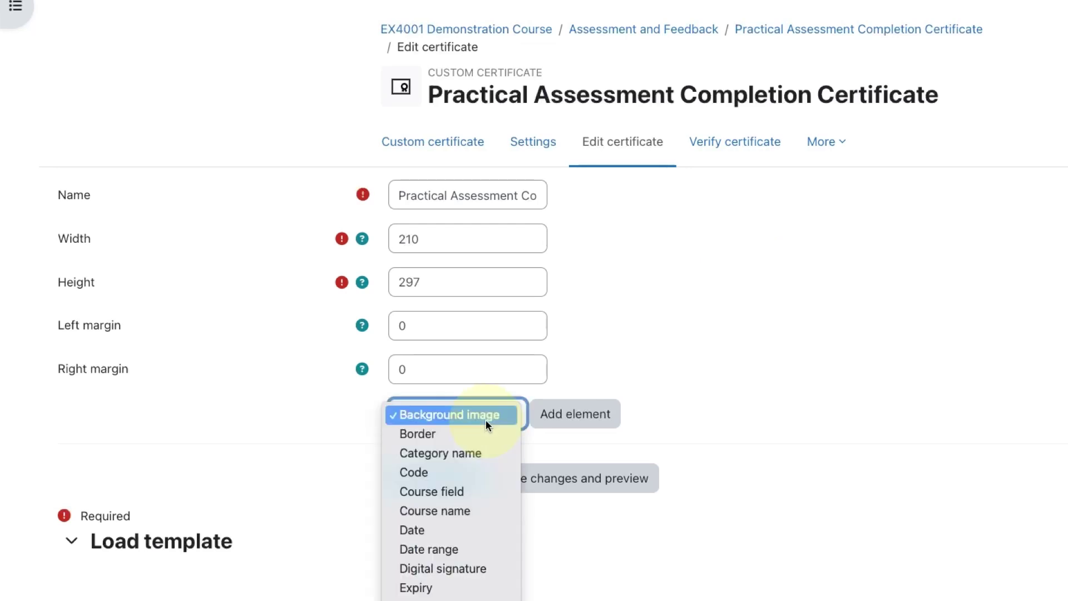
left_click(486, 419)
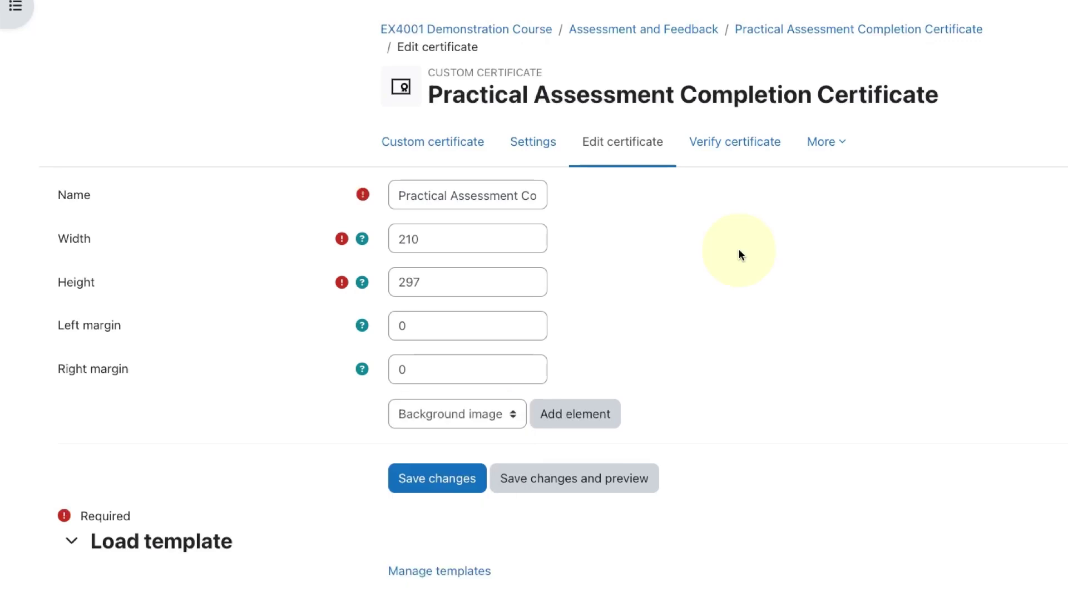
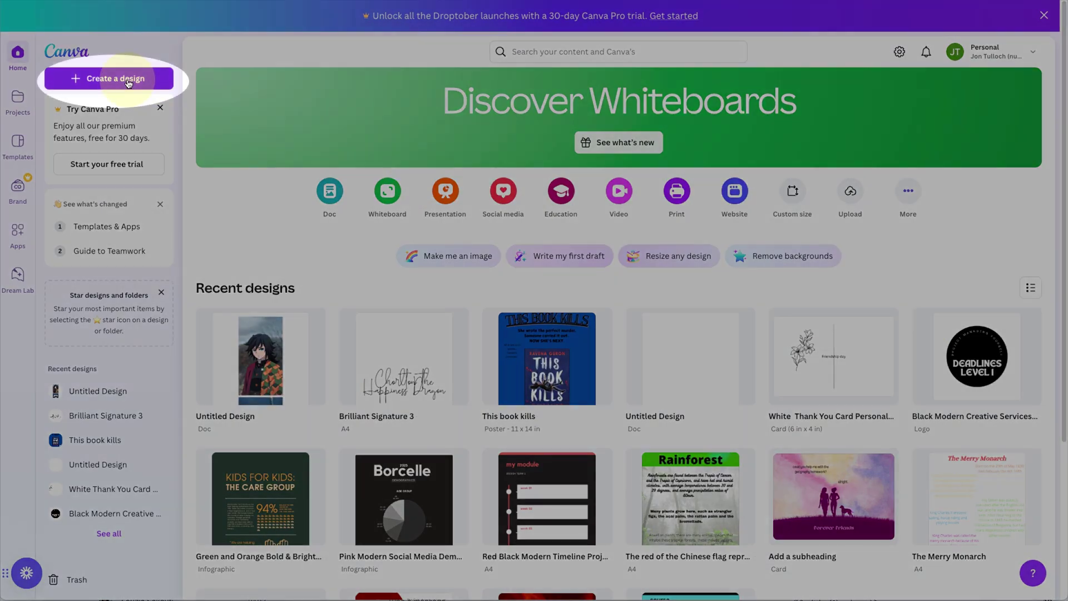
- Switch to Canva, create a Worksheet (A4 Portrait) design and search its elements for background graphics
left_click(128, 81)
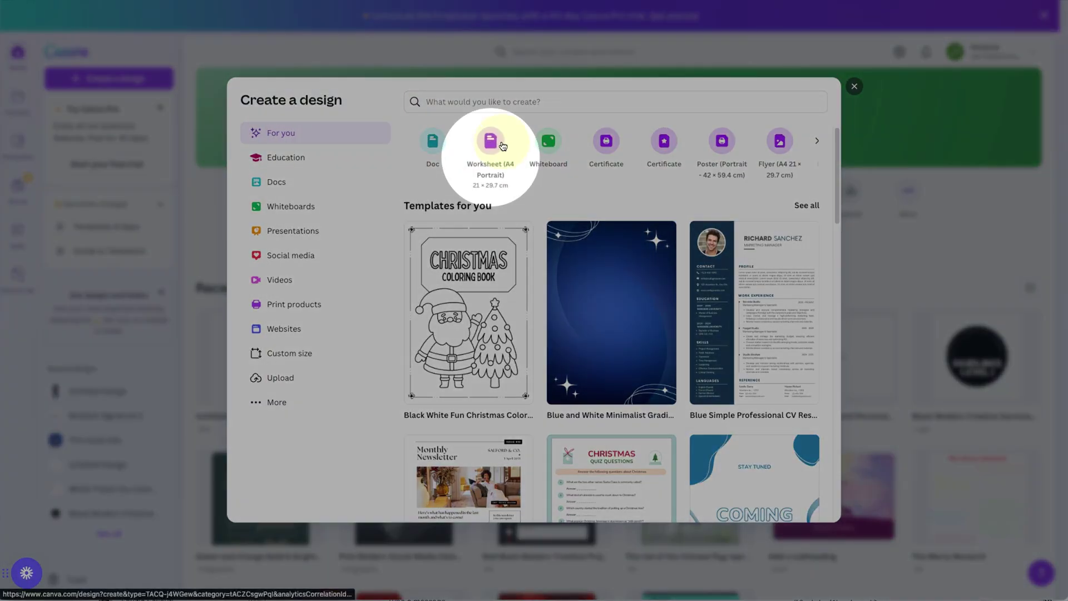
left_click(502, 144)
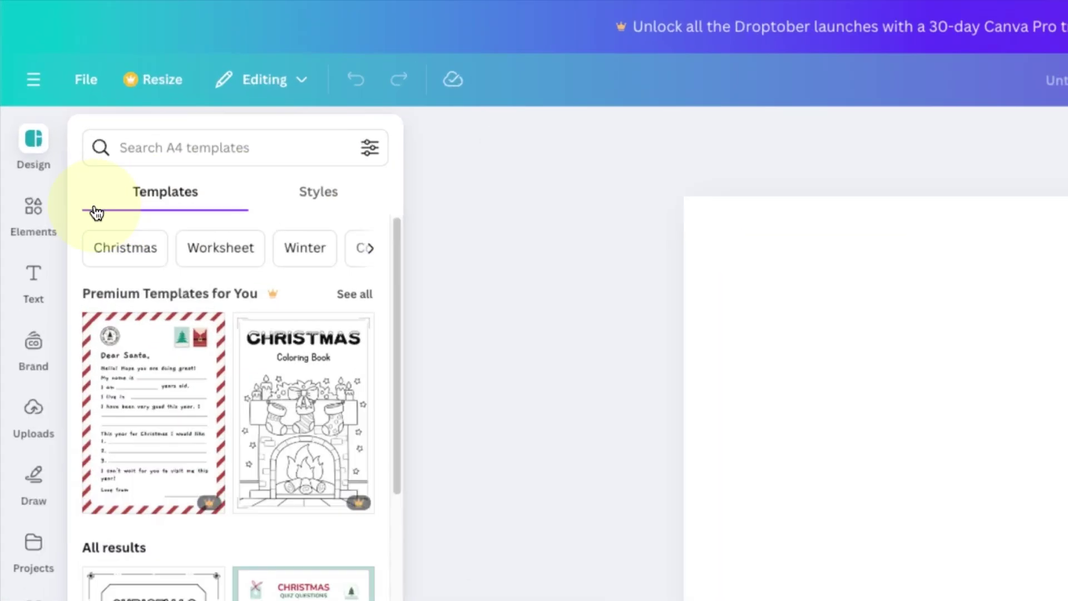
left_click(19, 136)
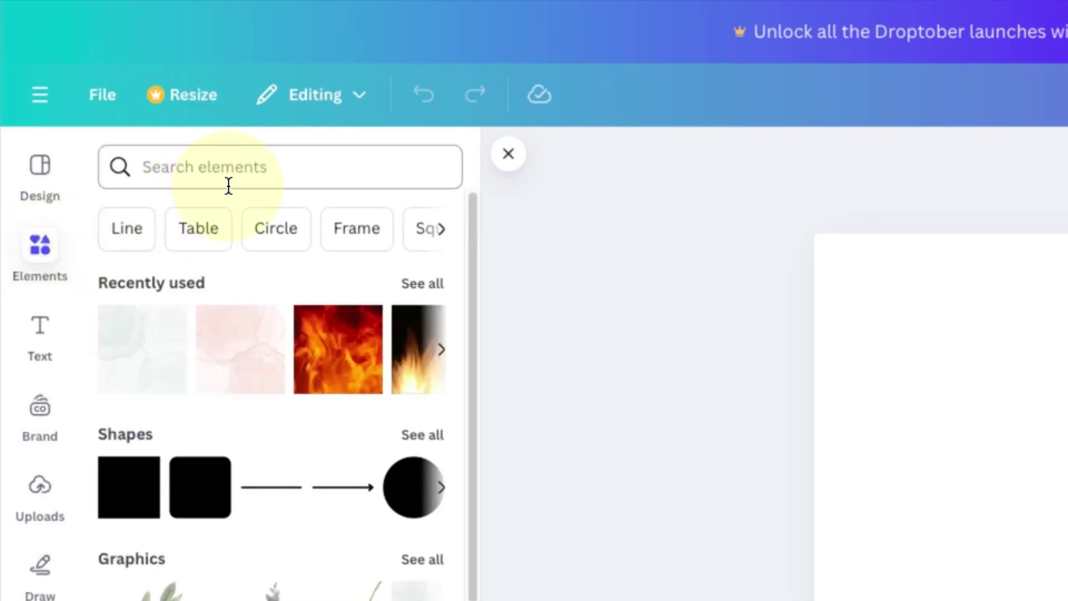
left_click(229, 174)
left_click(172, 261)
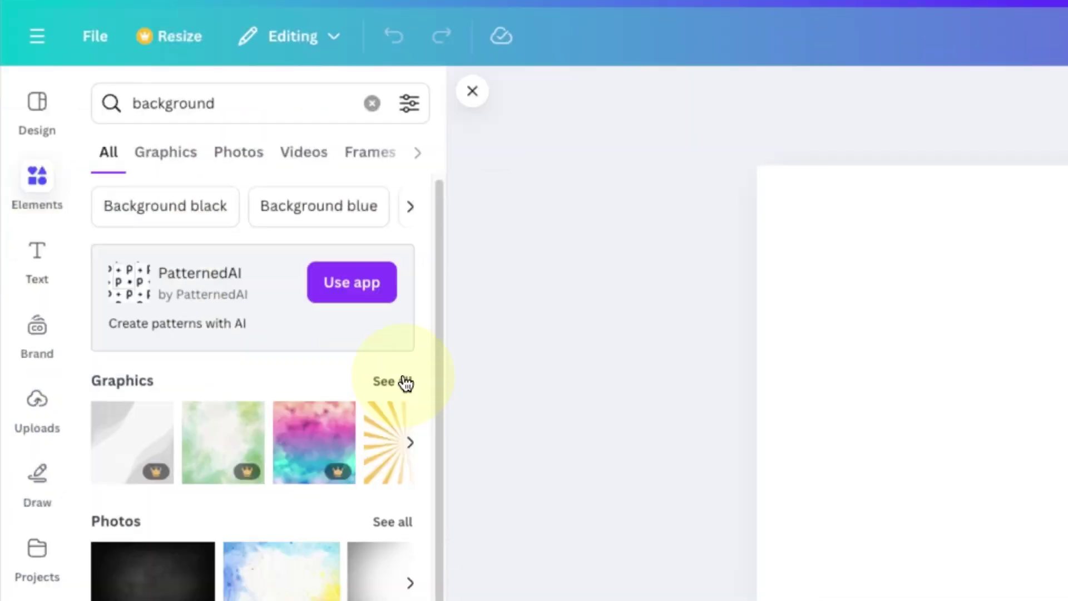
left_click(422, 470)
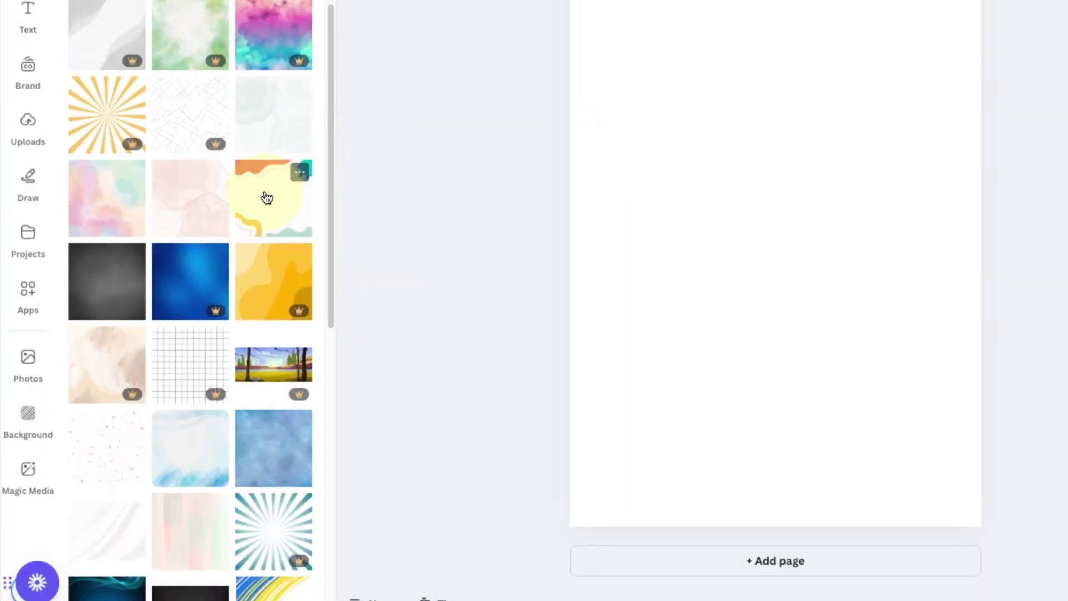
- Add the free-form background graphic with coral, teal and yellow shapes and enlarge it to cover the whole A4 page
left_click(271, 198)
mouse_move(415, 167)
left_mouse_down()
mouse_move(303, 60)
mouse_move(310, 62)
left_mouse_up()
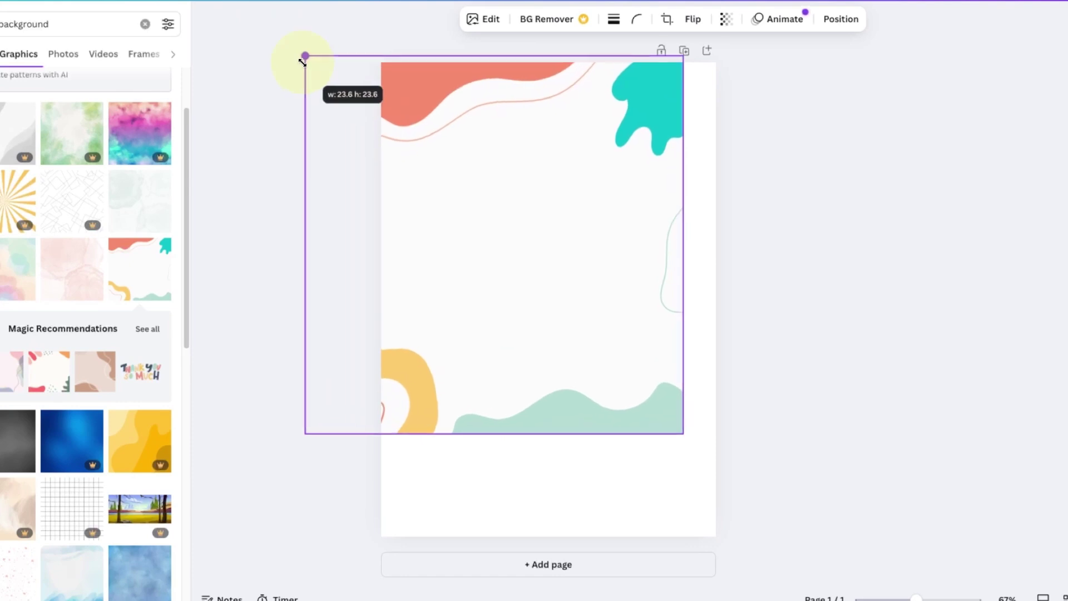
left_click_drag(683, 434, 807, 526)
left_click(836, 511)
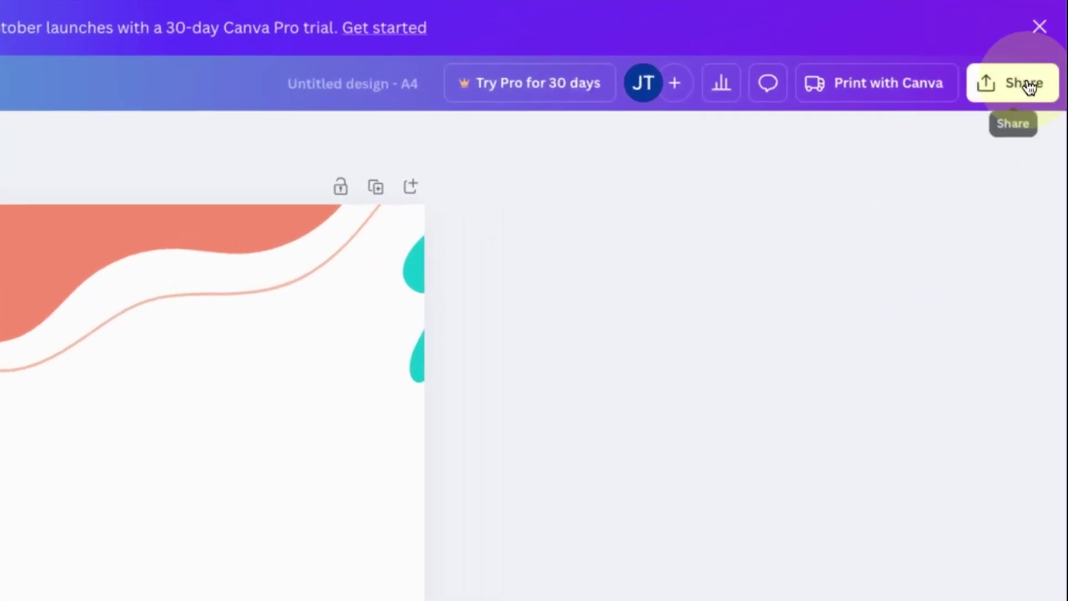
- Download the background design as a PNG file
left_click(1027, 85)
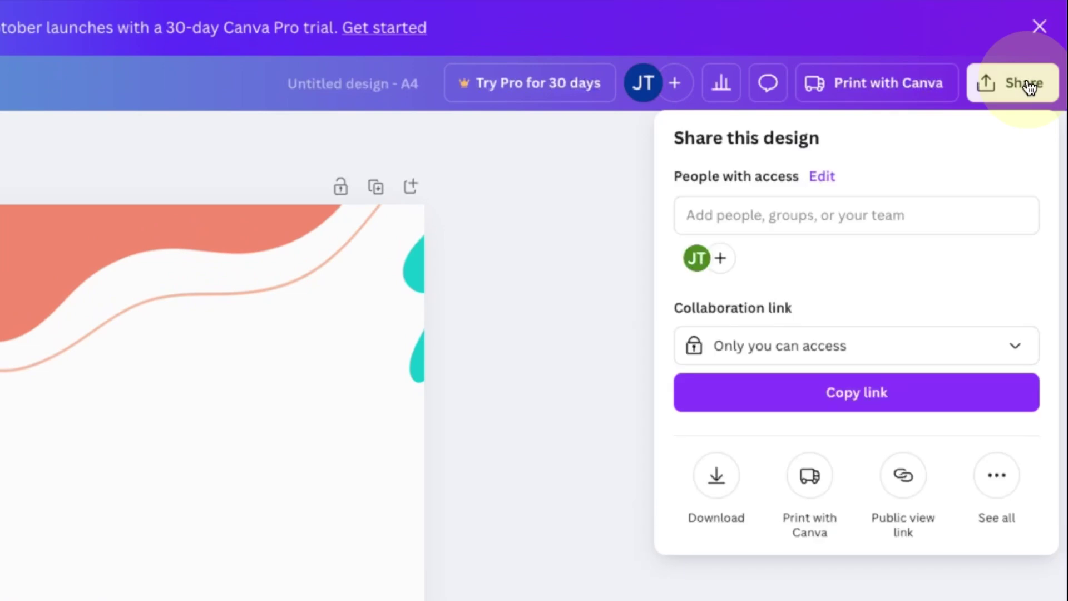
left_click(708, 506)
left_click(954, 225)
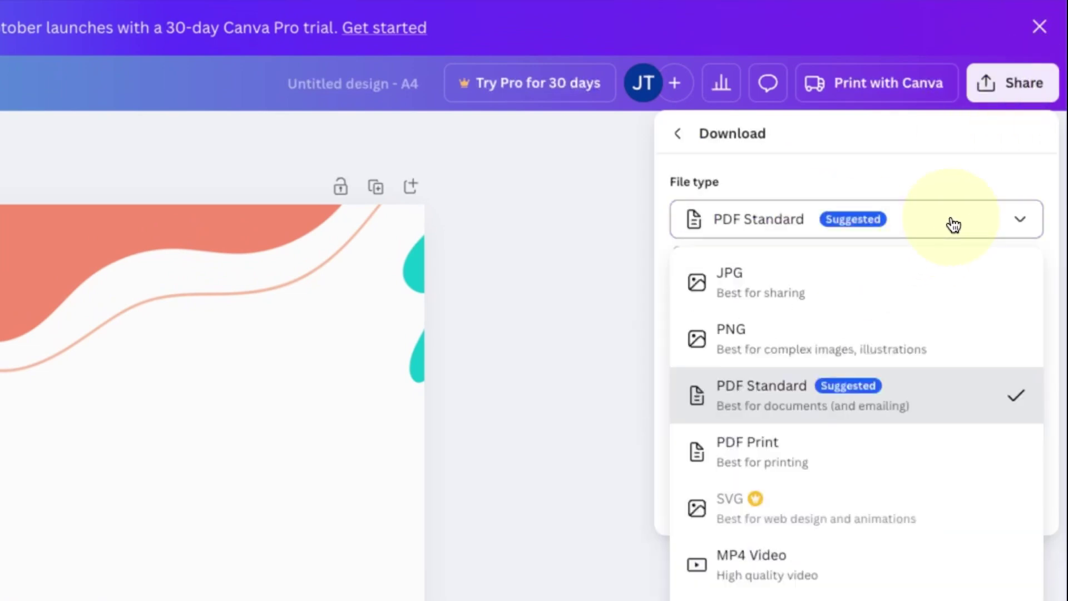
left_click(877, 358)
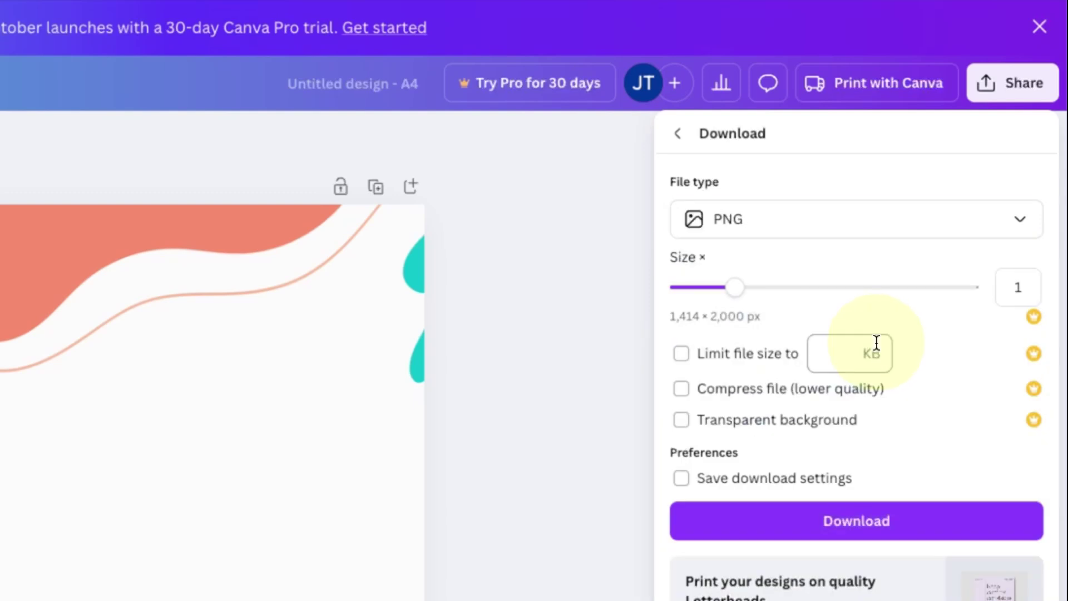
left_click(836, 523)
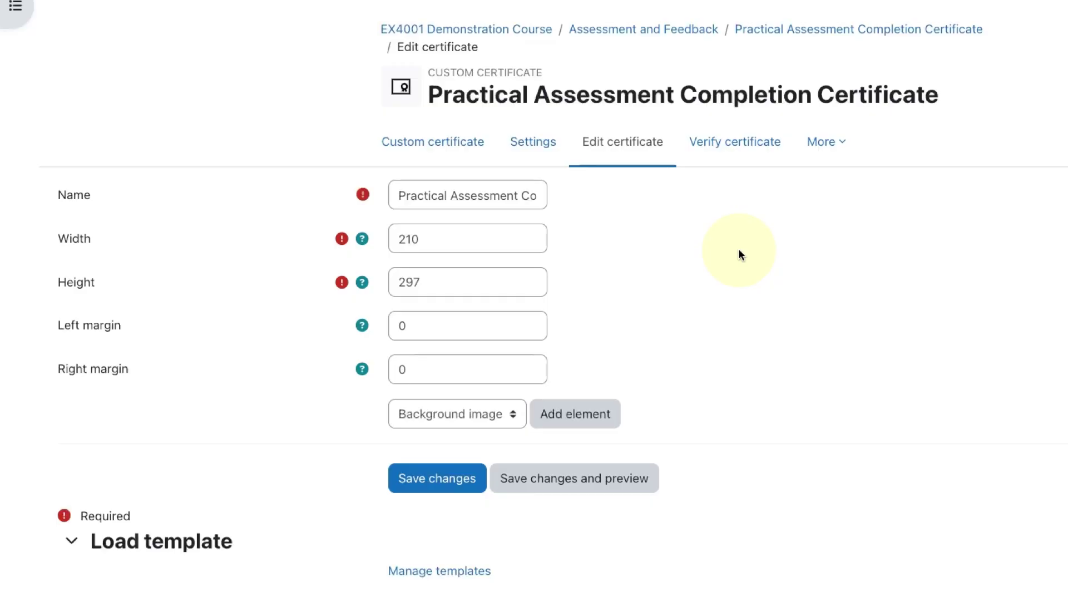
- Switch back to Moodle, add a Background image element to the certificate and choose the course image Geometric.png
left_click(486, 420)
left_click(486, 420)
left_click(573, 419)
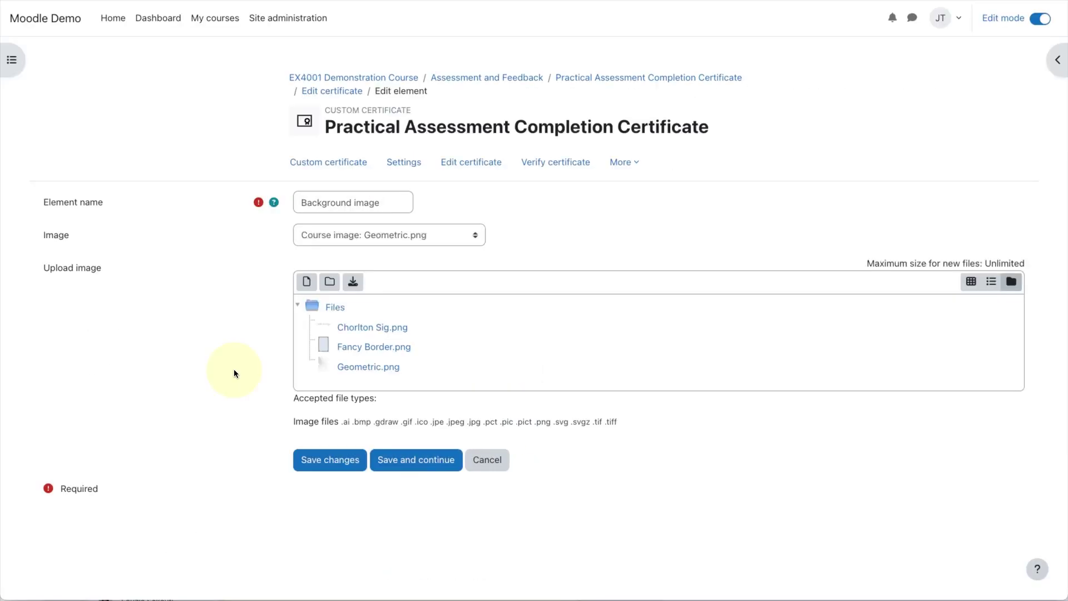
left_click(462, 232)
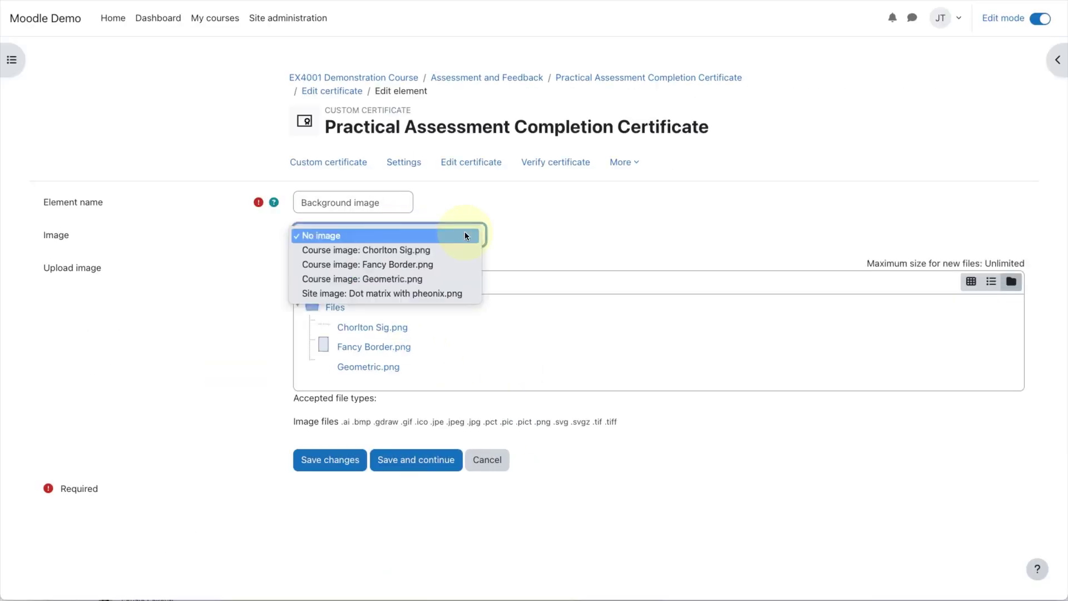
left_click(451, 277)
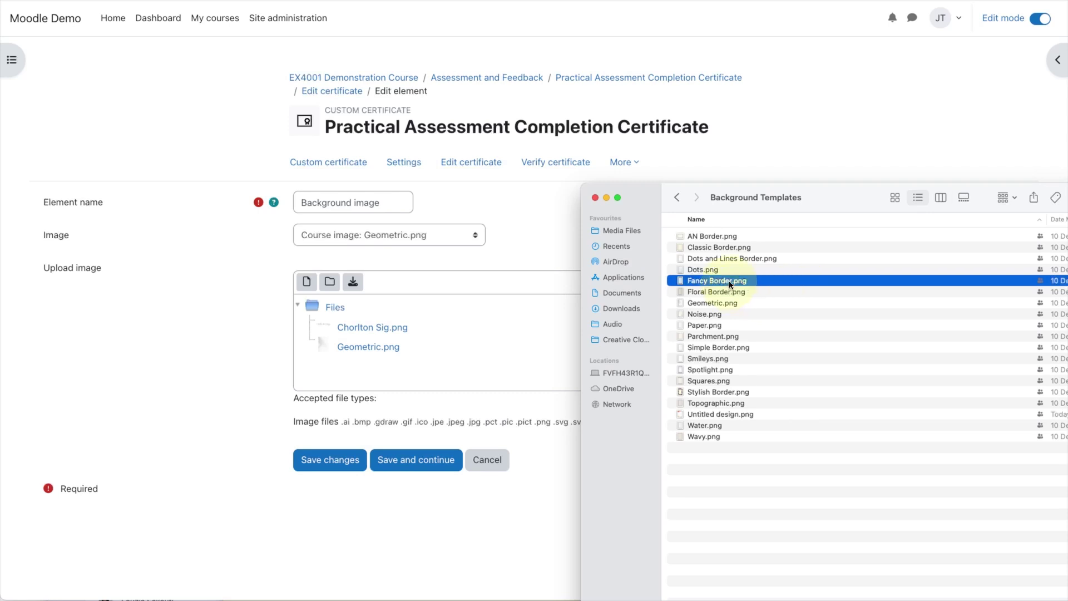
- Upload Fancy Border.png from the Background Templates folder, keep Geometric.png as the background image, then save and preview the certificate
left_click_drag(729, 281, 449, 369)
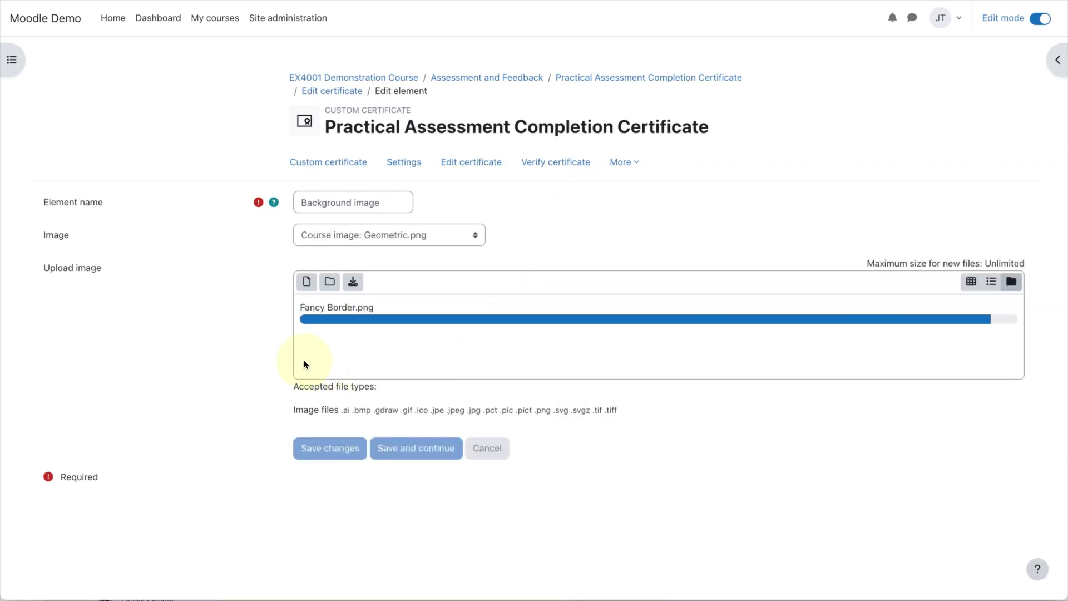
left_click(448, 235)
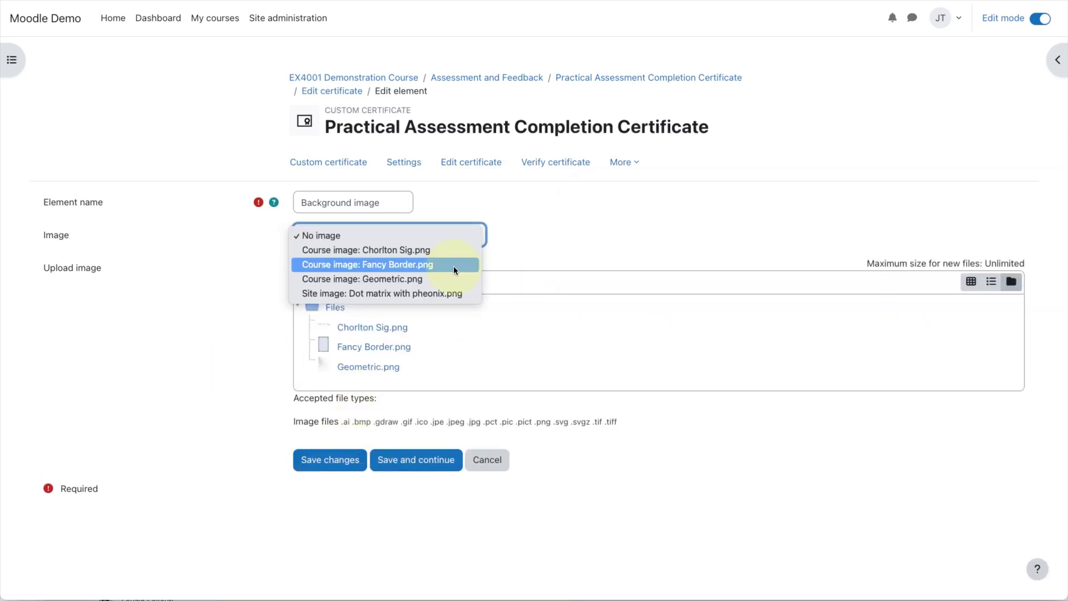
left_click(434, 279)
left_click(331, 462)
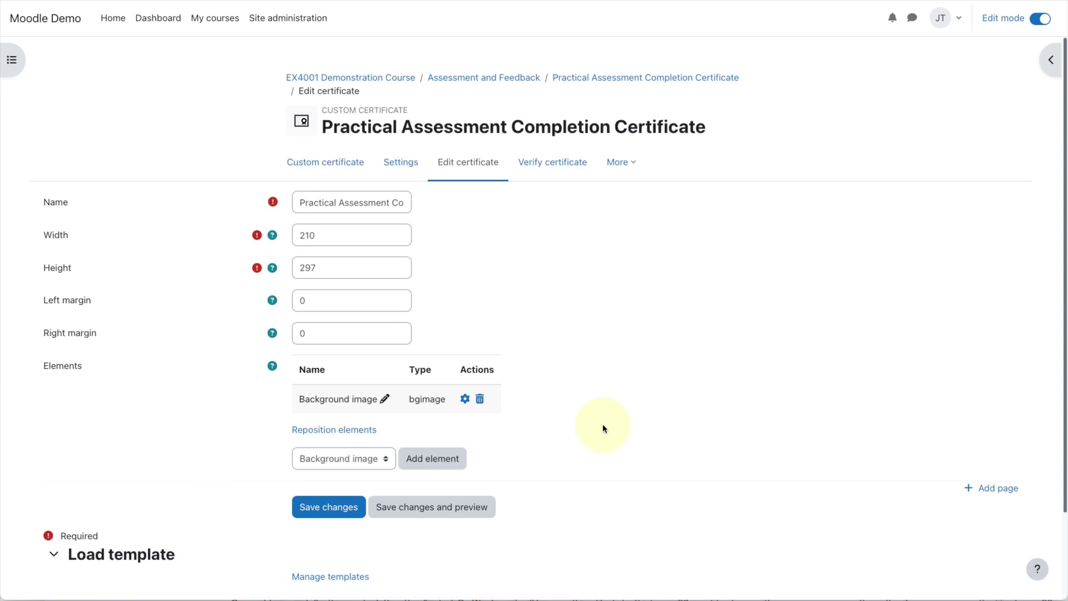
left_click(426, 511)
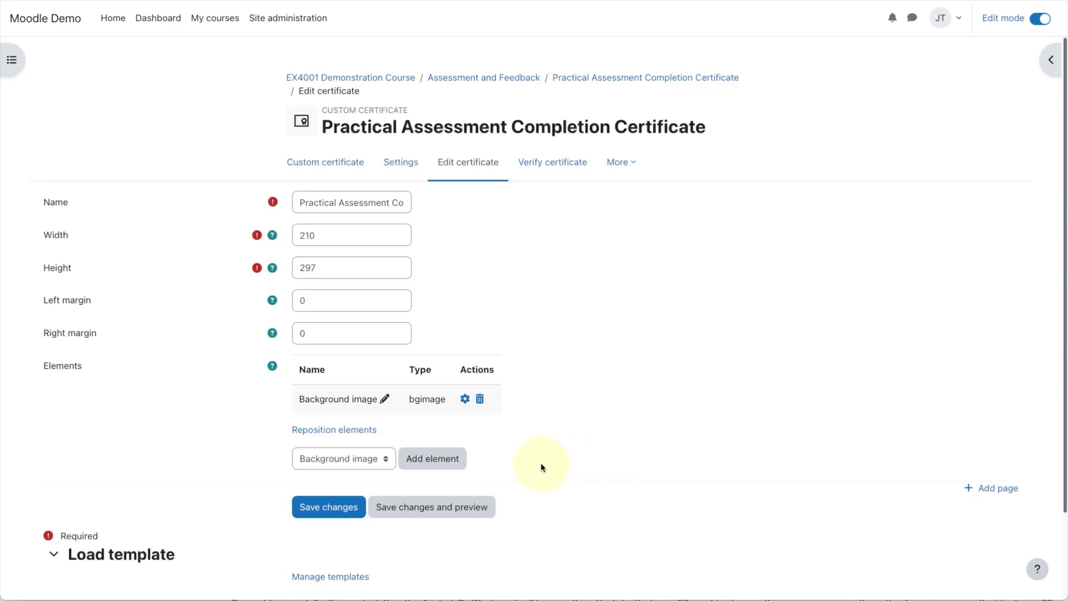
- Add a Border element with a width of 4 and the colour #000000 to the certificate
left_click(355, 460)
left_click(354, 473)
left_click(433, 459)
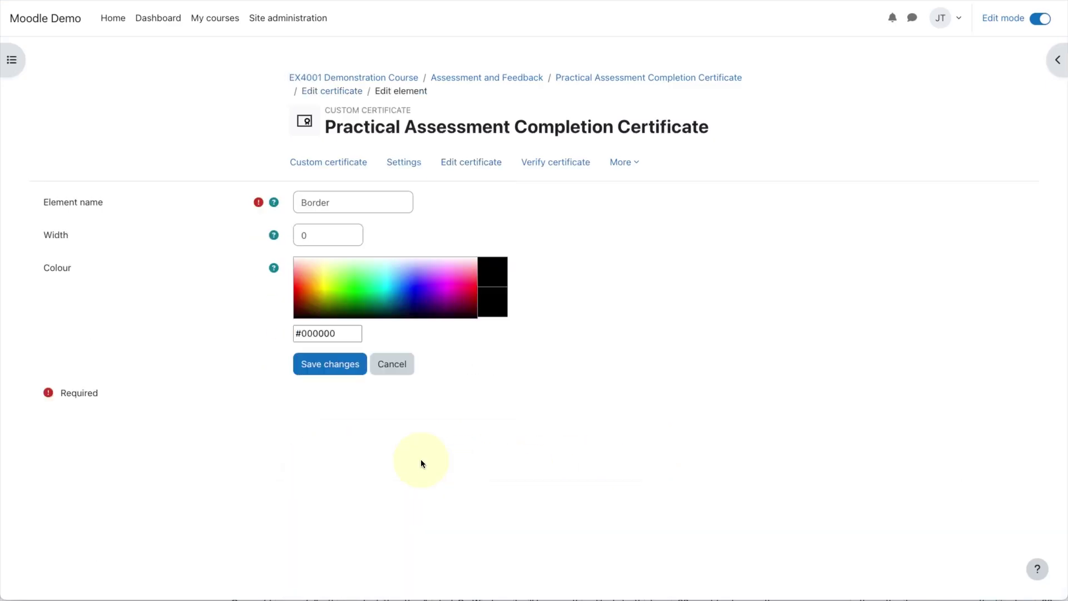
double_click(298, 230)
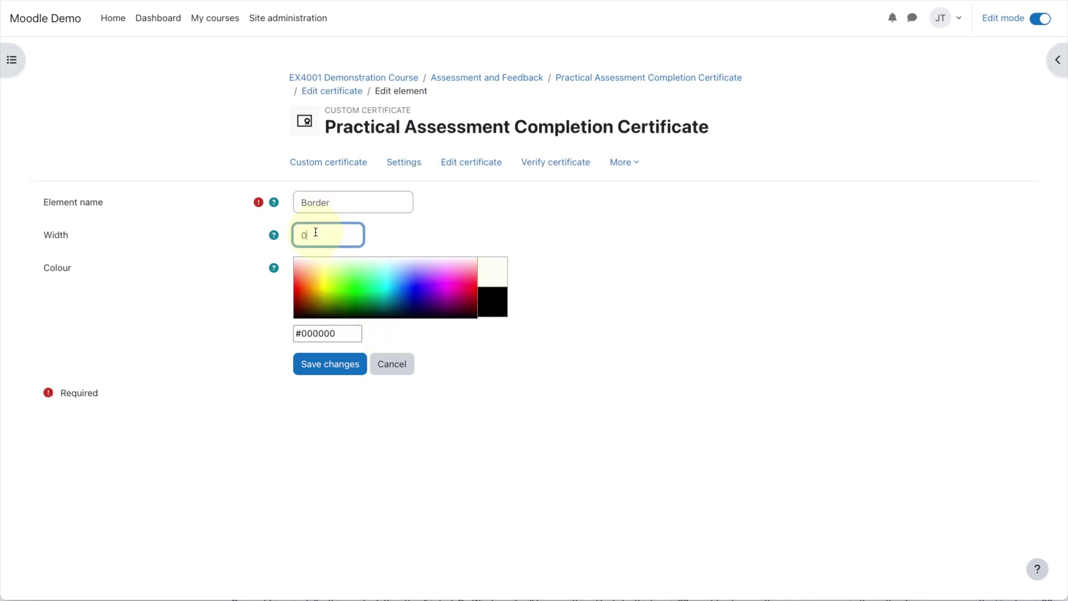
type("4")
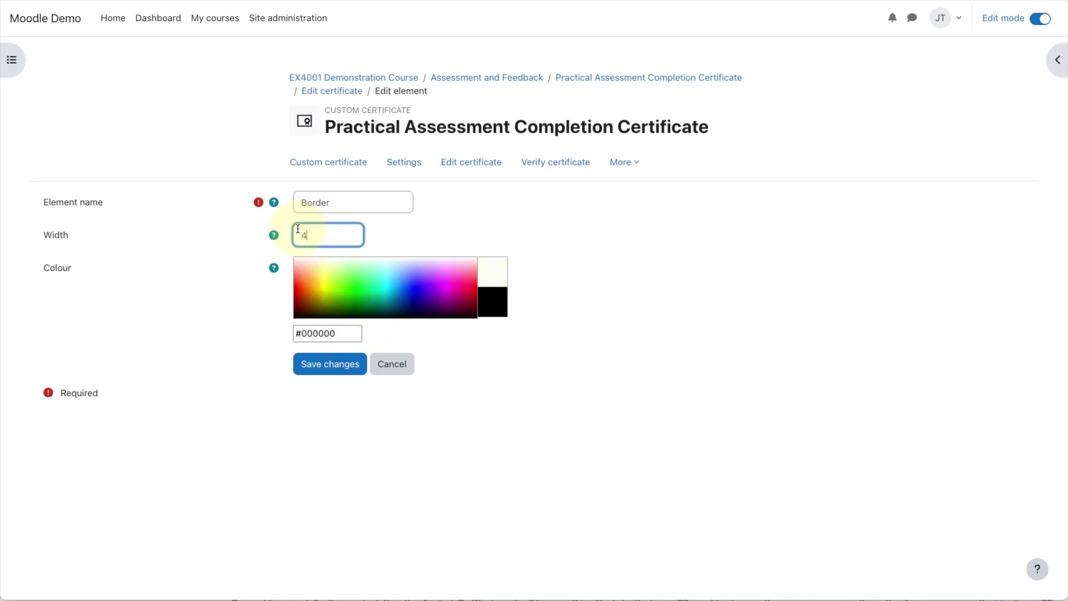
left_click(323, 375)
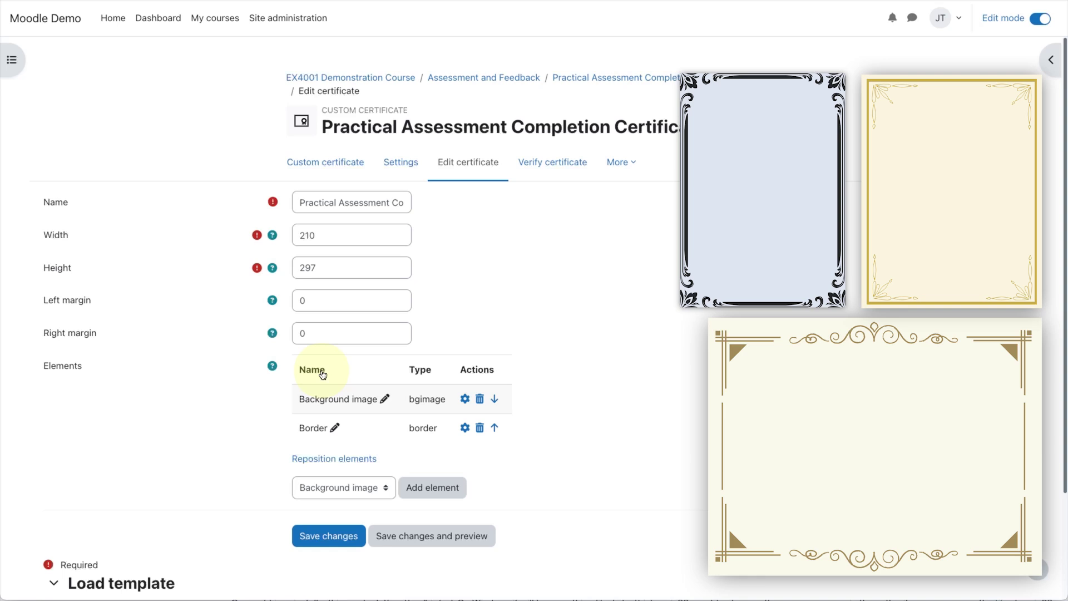
- Add a Text element reading "Presented To" in Times - Roman at size 17
left_click(356, 490)
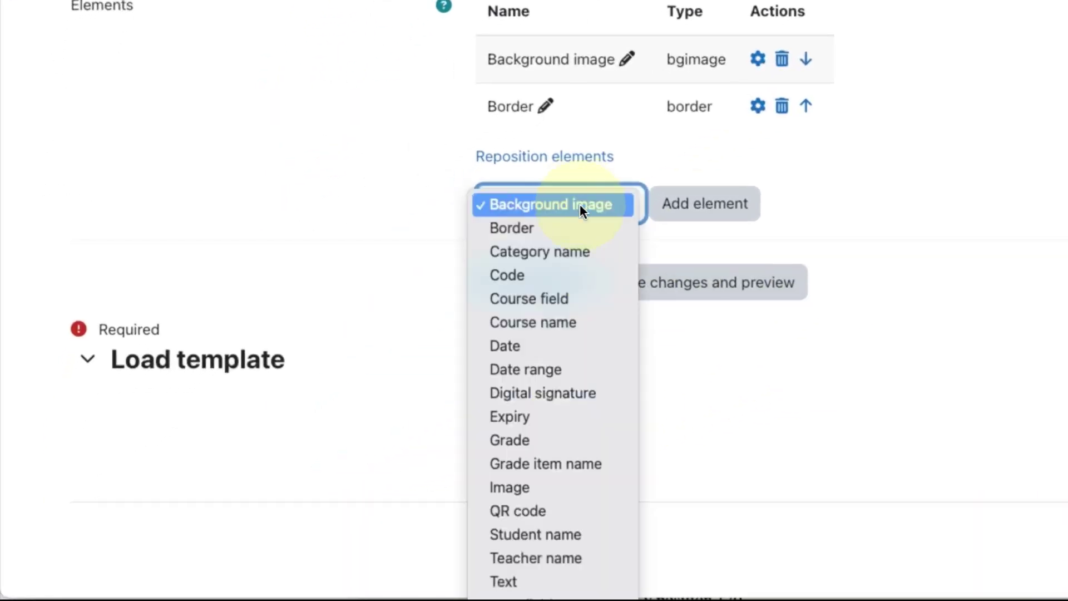
left_click(592, 580)
left_click(712, 204)
left_click(412, 175)
type("Presented To")
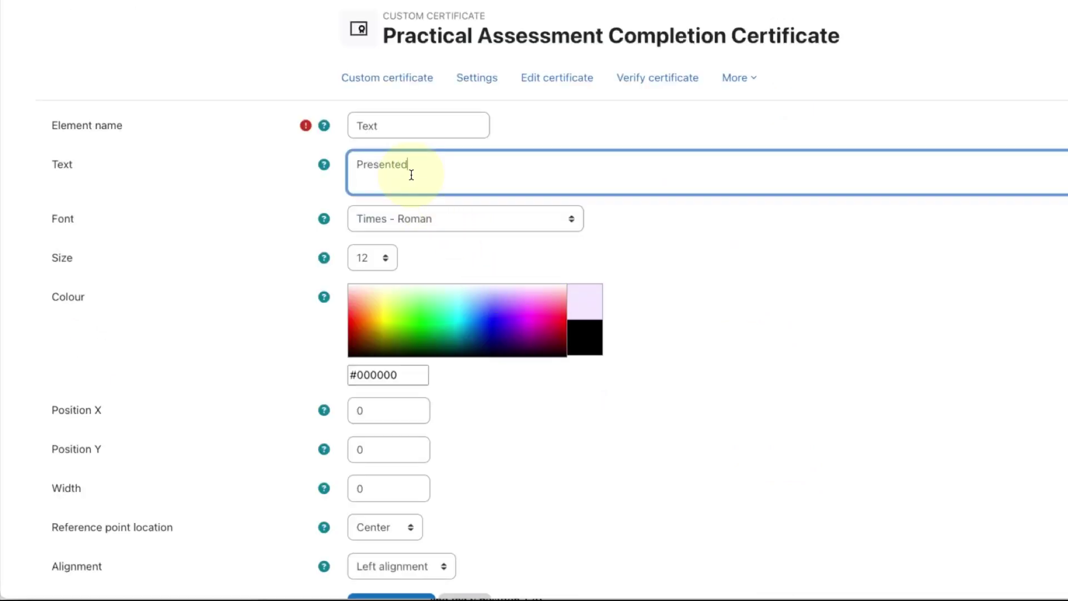
left_click(691, 324)
left_click(372, 258)
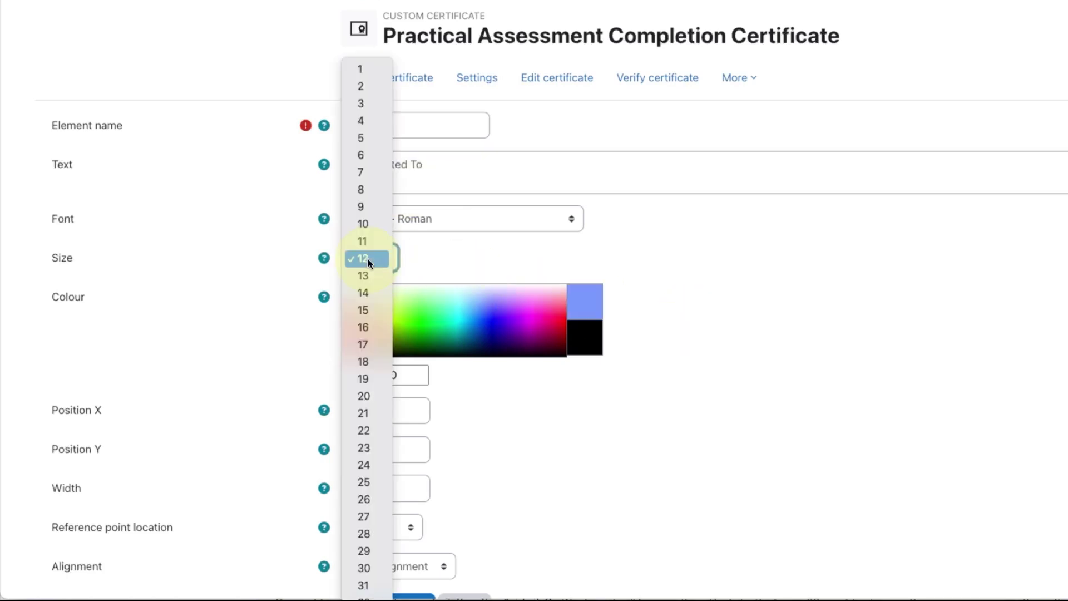
left_click(379, 349)
- Position the "Presented To" text at X 105 and Y 72, set its alignment to Centered, and save the element
scroll(539, 425, "down", 2)
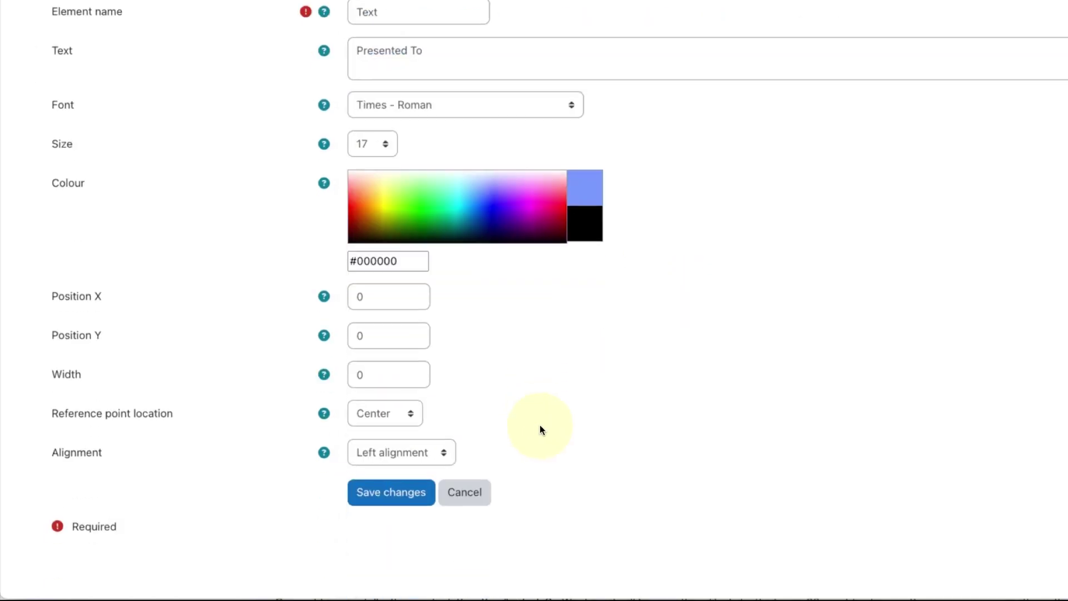
left_click_drag(387, 308, 335, 294)
type("105")
left_click_drag(384, 340, 333, 334)
type("72")
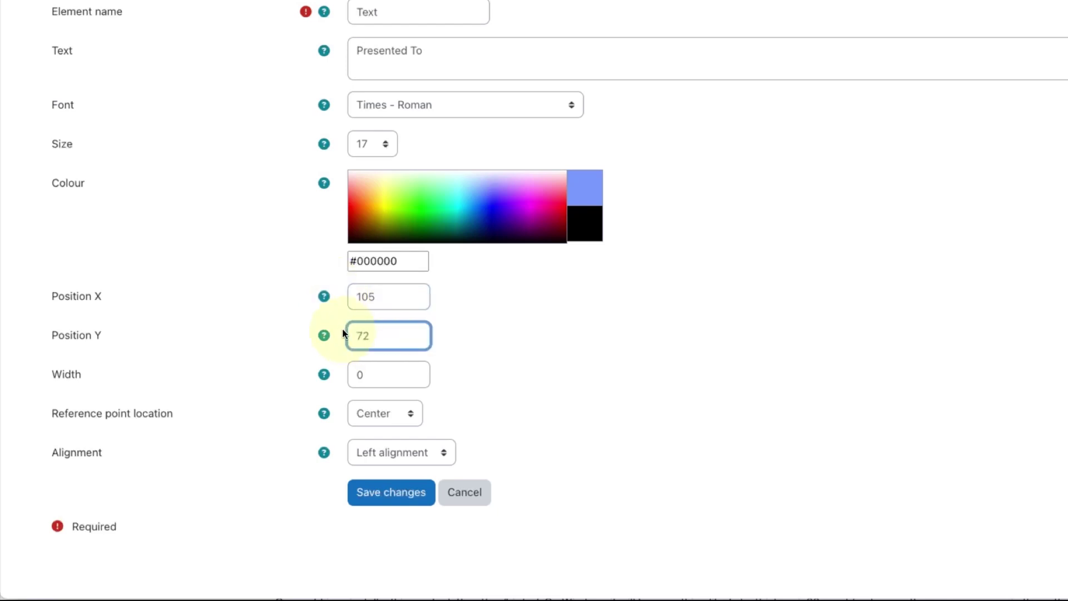
left_click(571, 372)
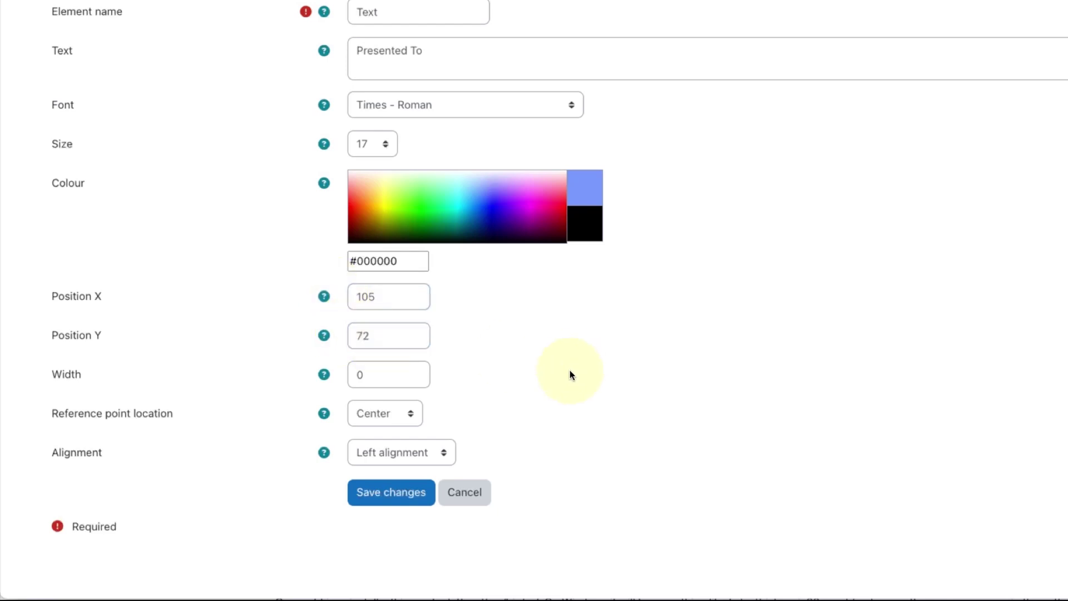
left_click(420, 454)
left_click(416, 472)
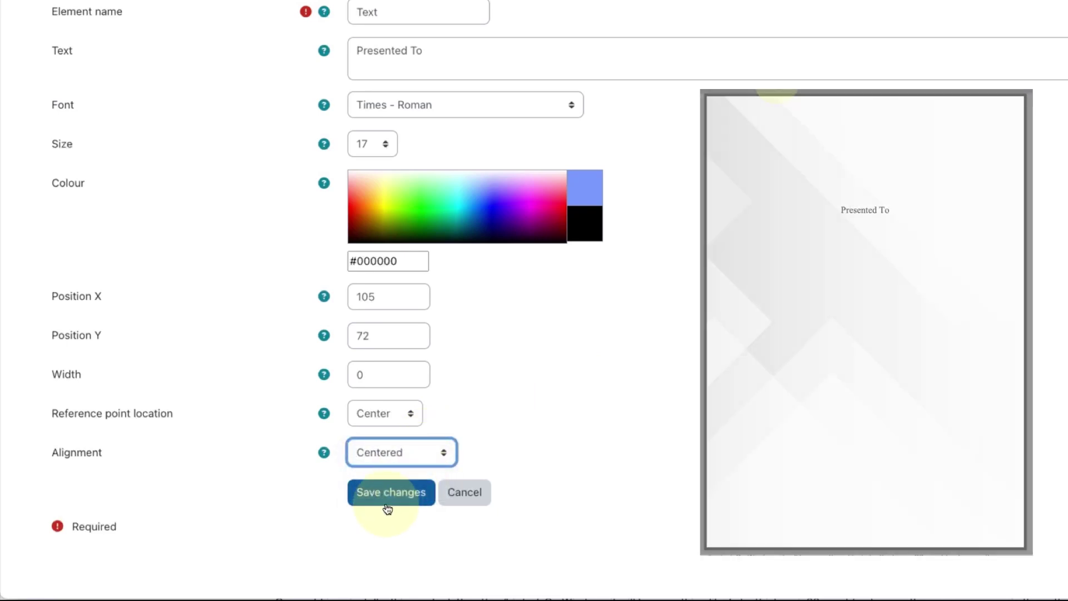
left_click(388, 495)
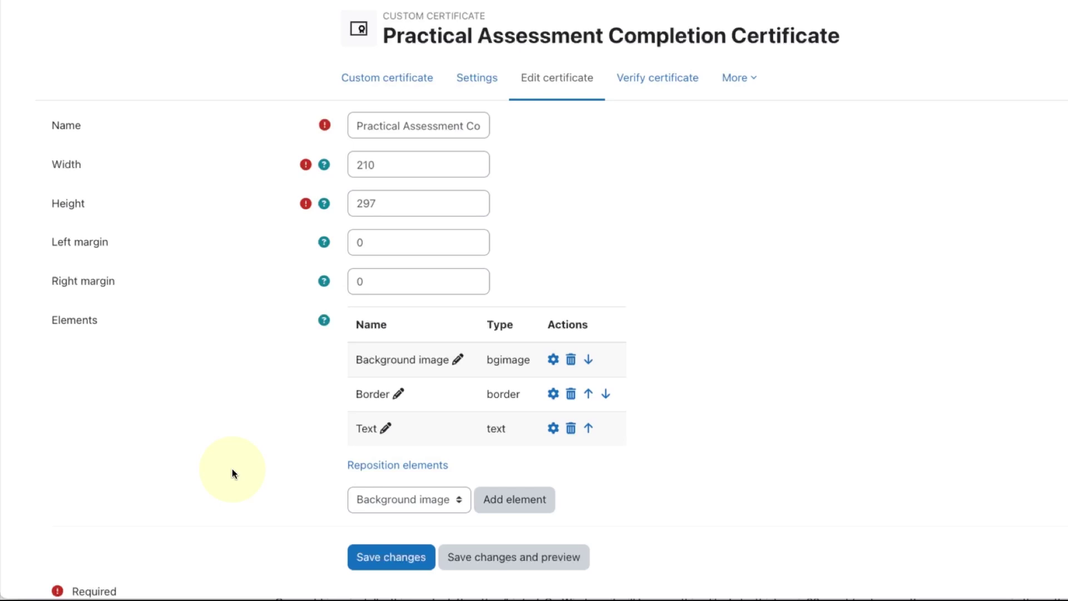
- Add a Student name element to the certificate with its font size set to 45
scroll(452, 315, "down", 3)
left_click(453, 315)
left_click(439, 553)
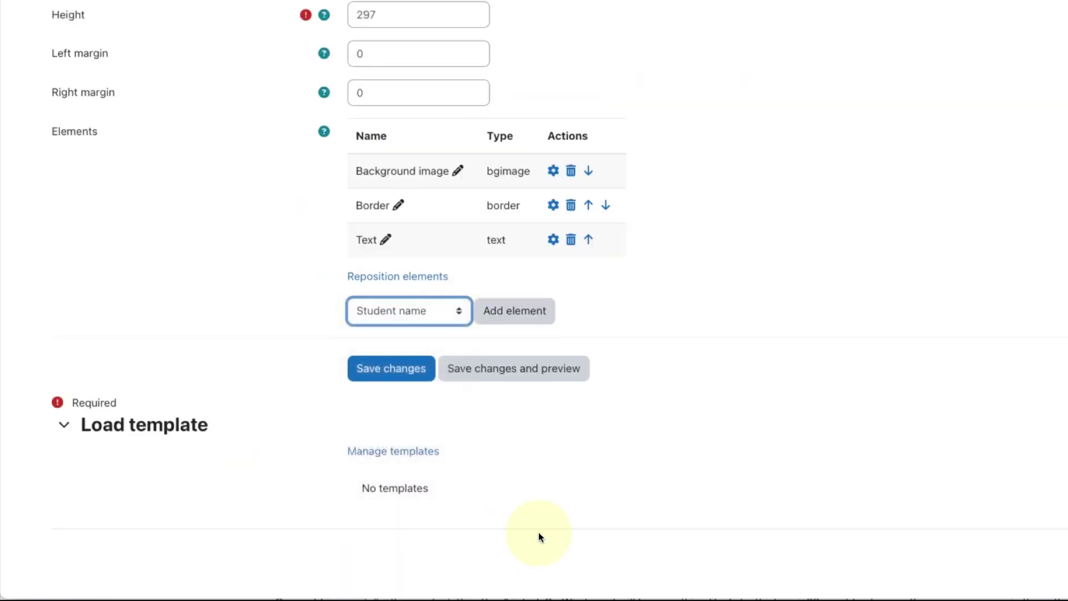
left_click(508, 310)
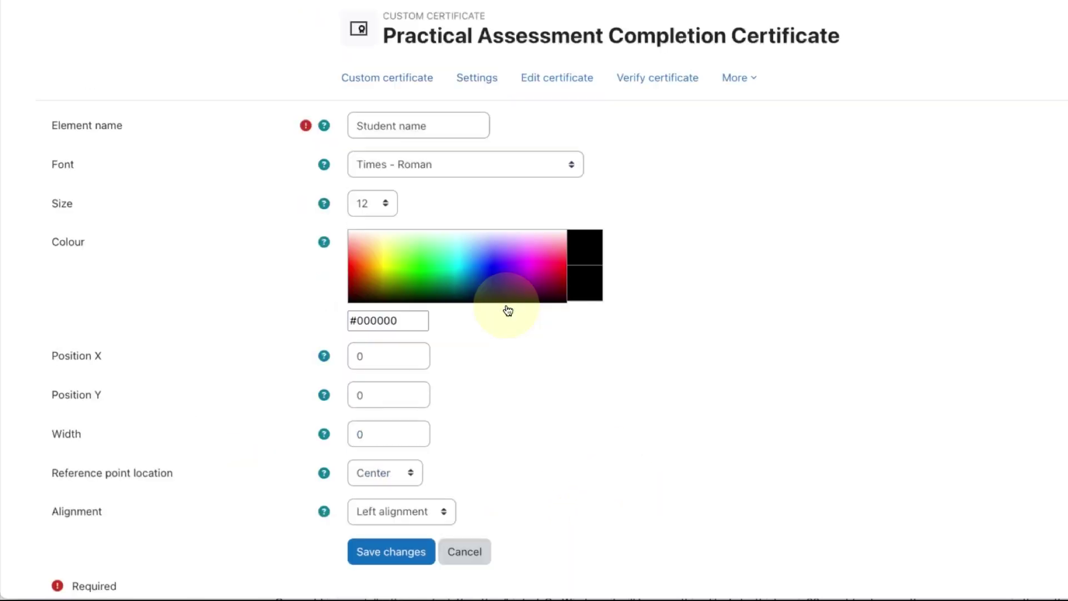
left_click(372, 203)
left_click(369, 410)
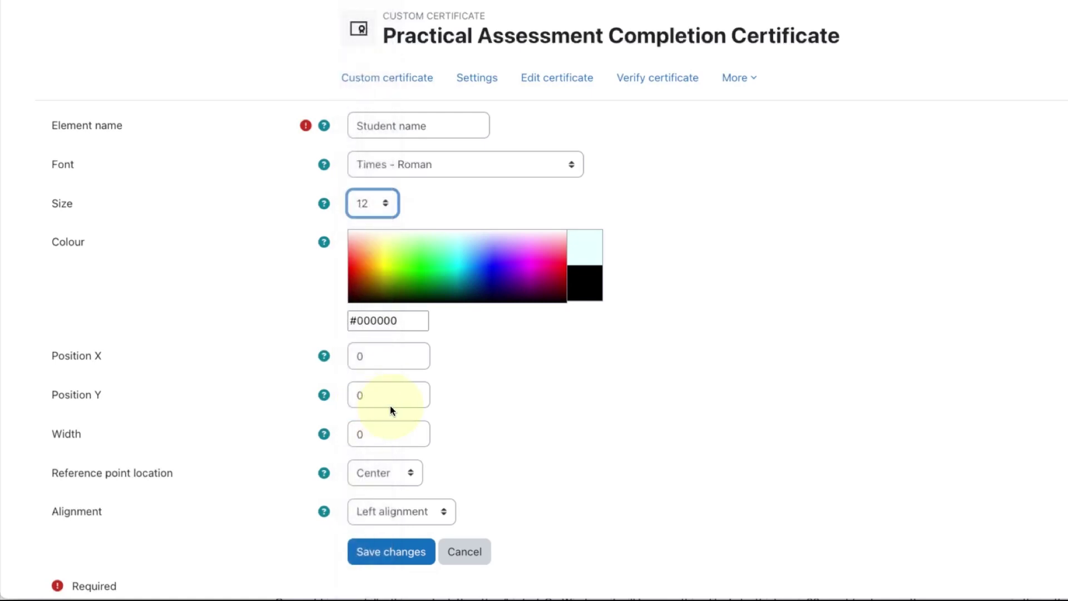
- Position the student name at X 105 and Y 83, set its alignment to Centered, and save the element
double_click(381, 355)
type("105")
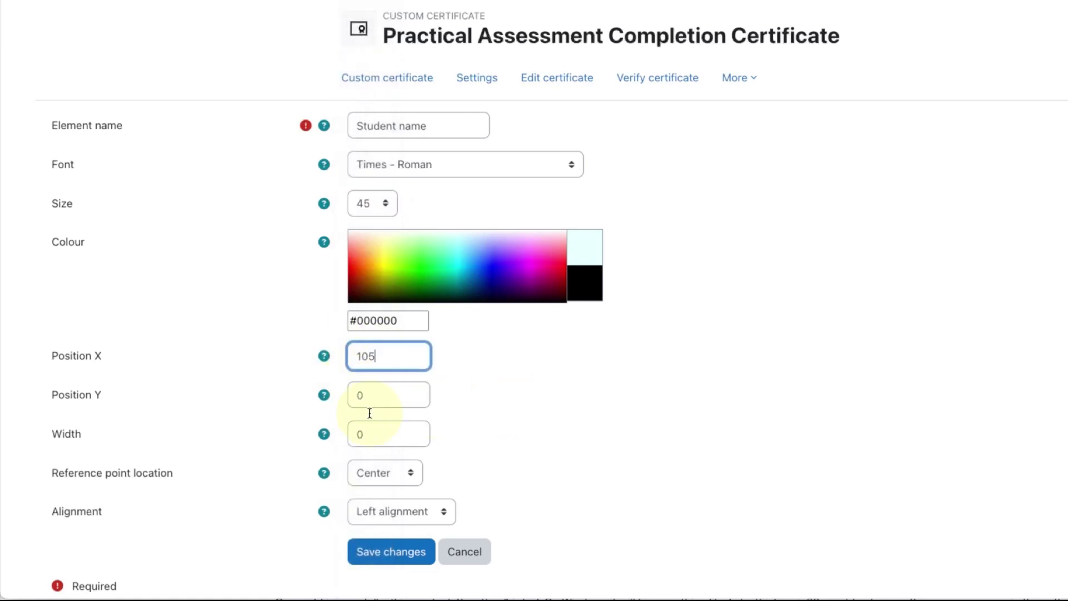
double_click(360, 396)
type("83")
scroll(355, 383, "down", 2)
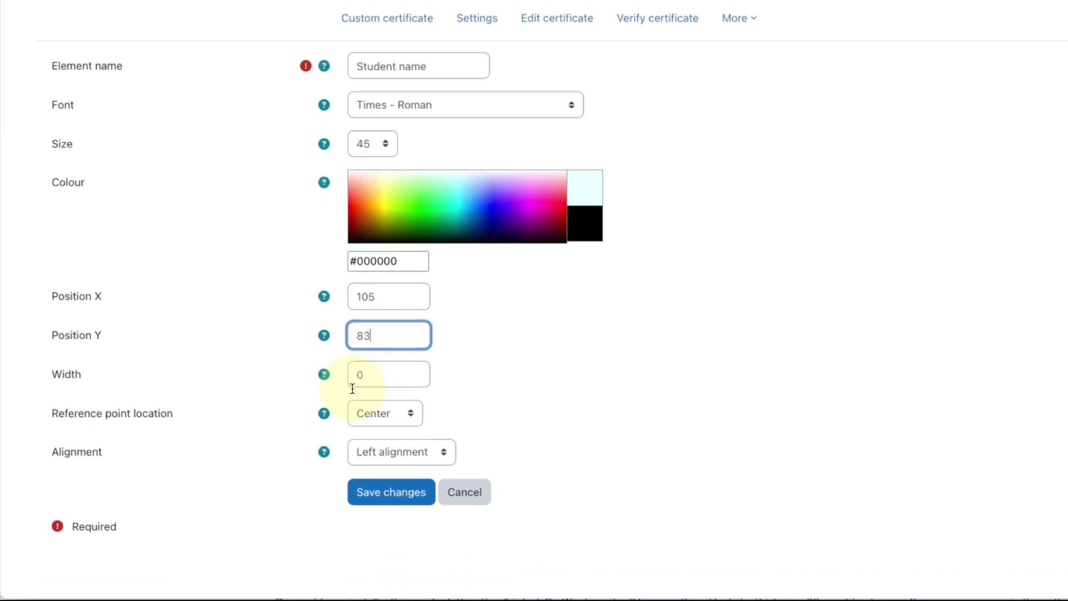
left_click(396, 452)
left_click(400, 471)
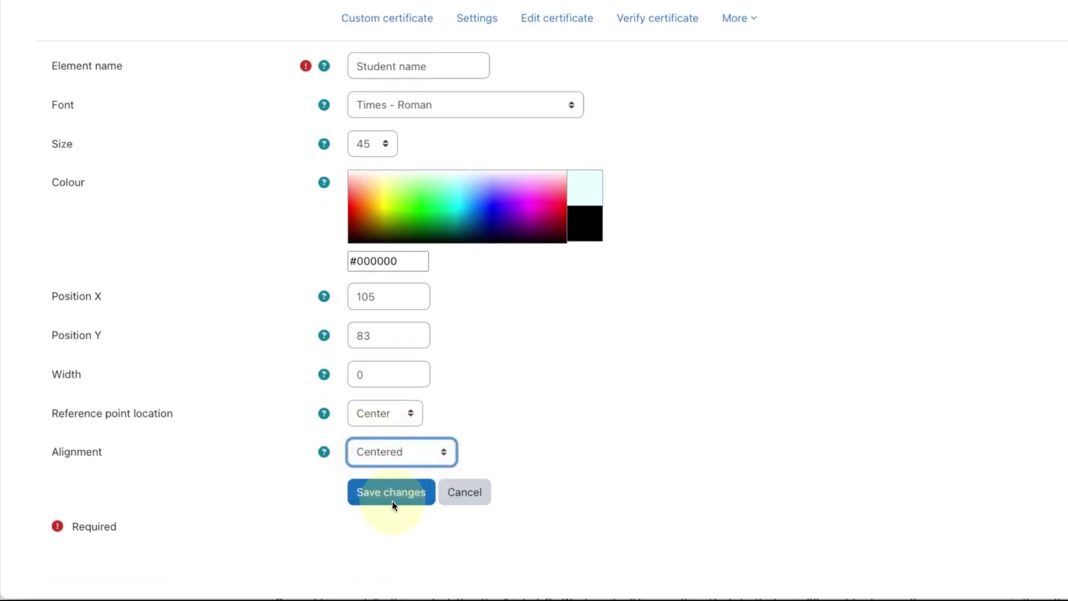
left_click(393, 499)
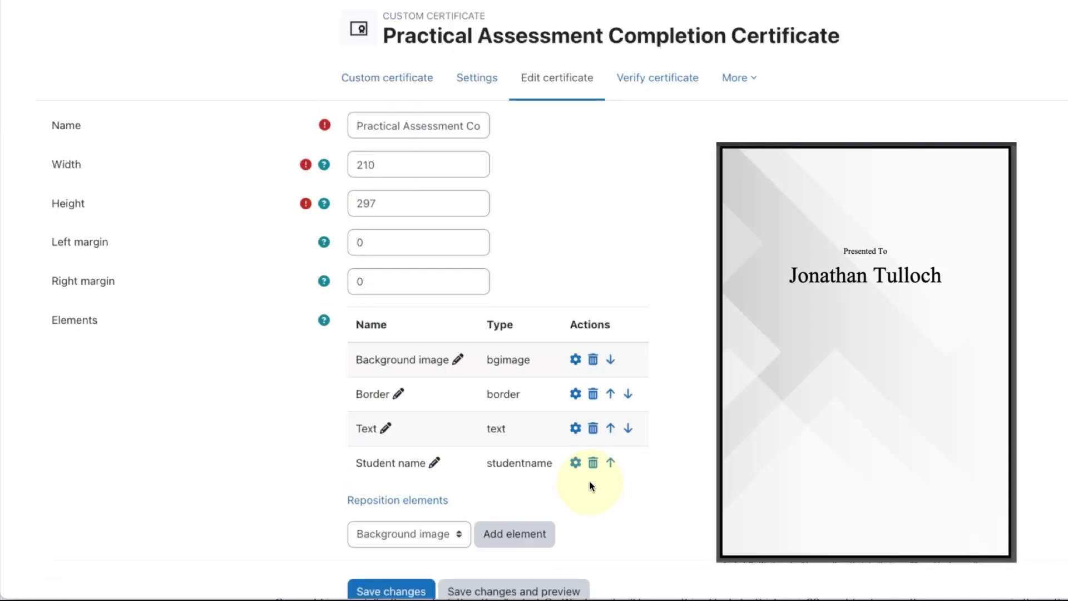
- Add a Text element reading "For just generally being an awesome human being, and for subscribing to our YouTube channel!"
scroll(368, 313, "down", 4)
left_click(403, 323)
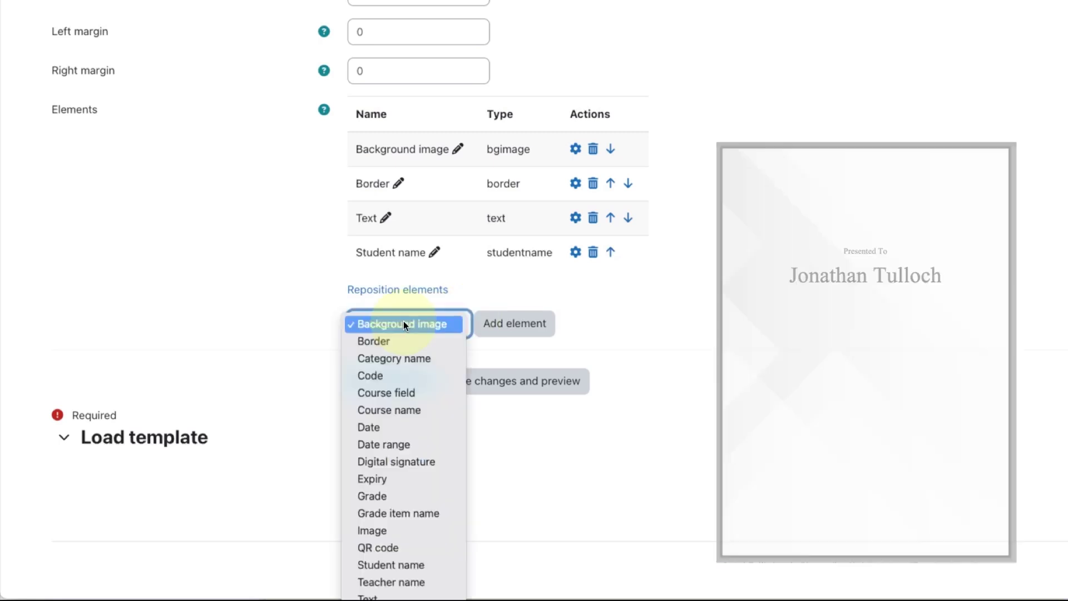
left_click(406, 596)
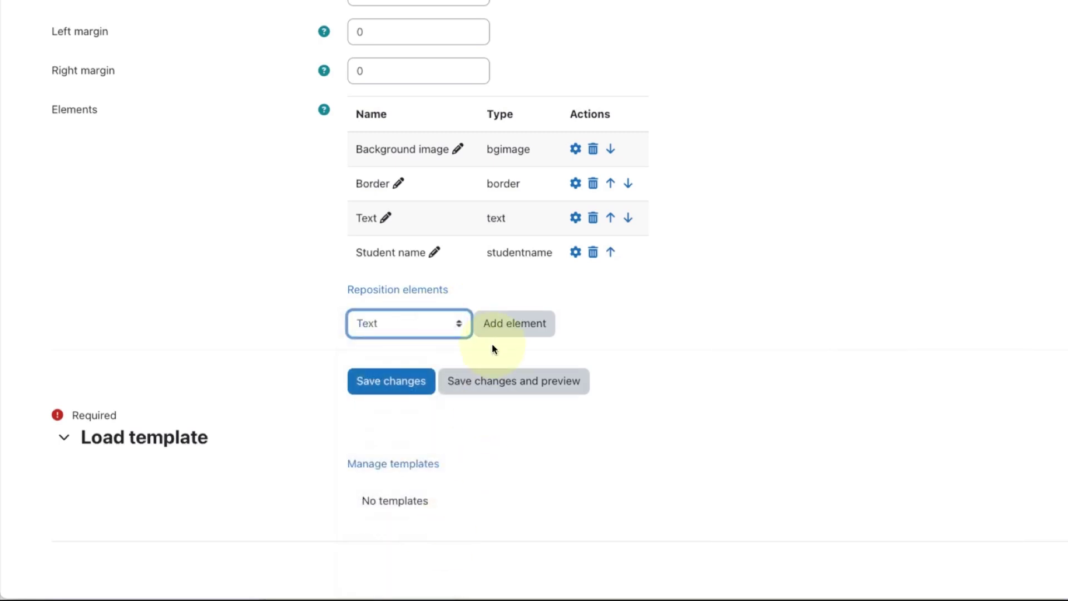
left_click(512, 321)
left_click(410, 165)
type("For")
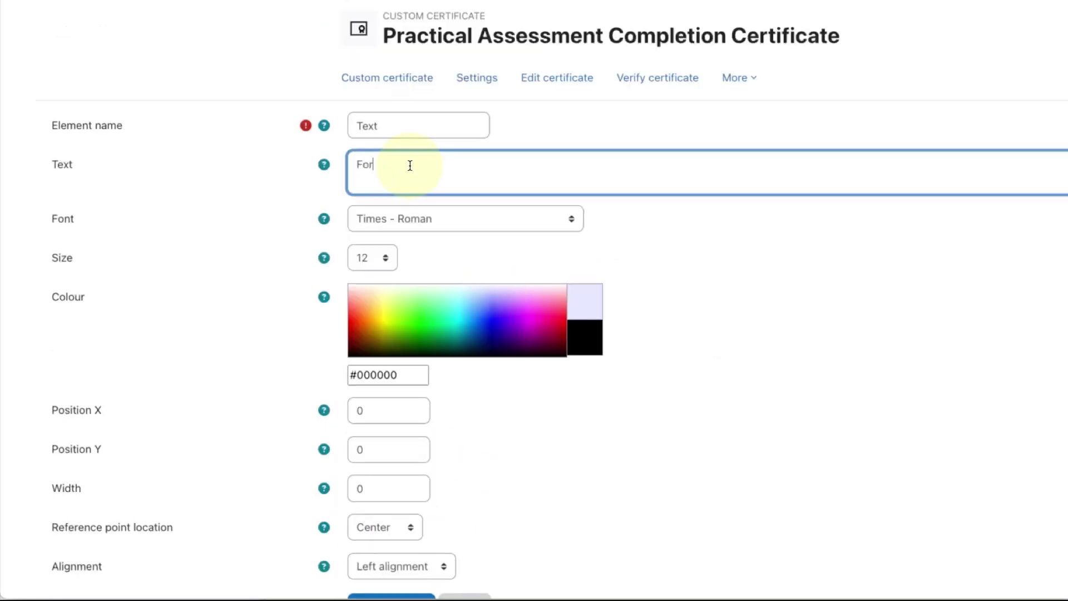
type(" just generally being an awesome ")
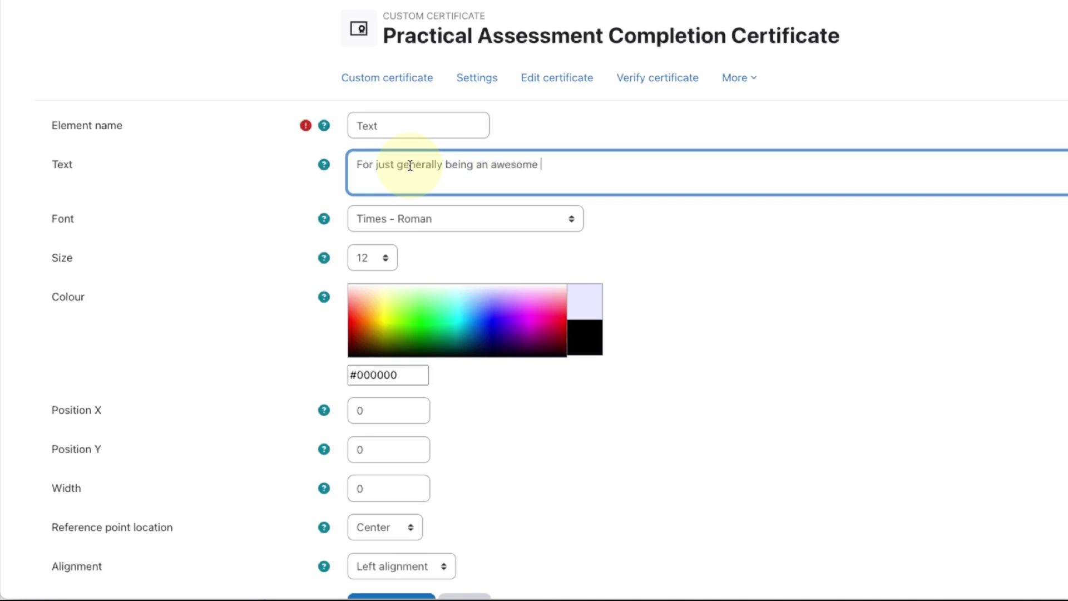
type("human being, and for subscribing to our YouTube channel!")
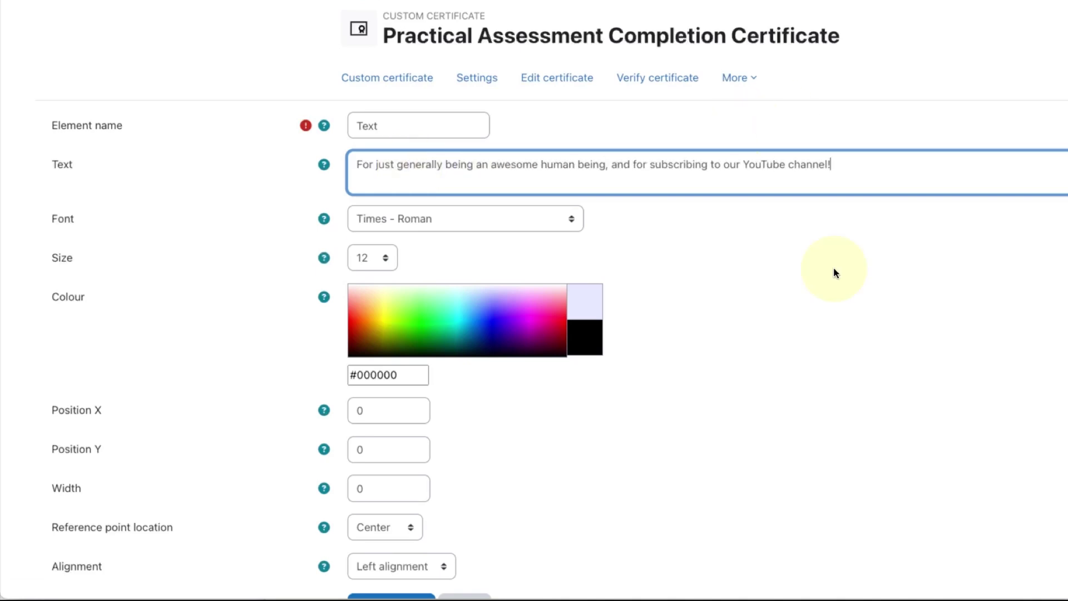
left_click(831, 264)
- Set the new message text to size 27 in the Times - Italic font
left_click(366, 251)
scroll(368, 365, "down", 3)
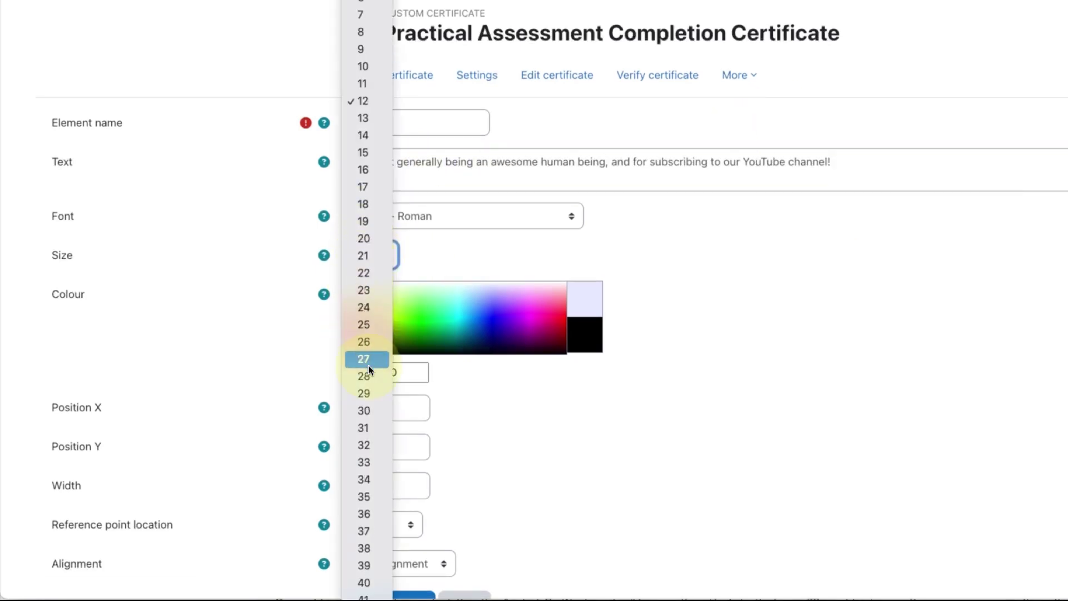
left_click(376, 358)
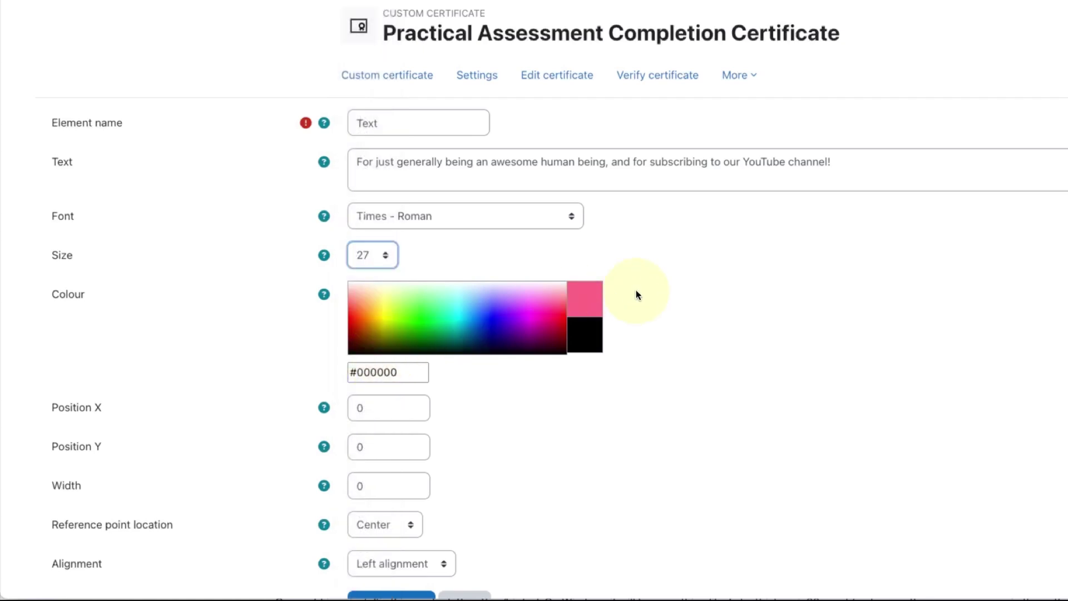
left_click(533, 223)
left_click(521, 267)
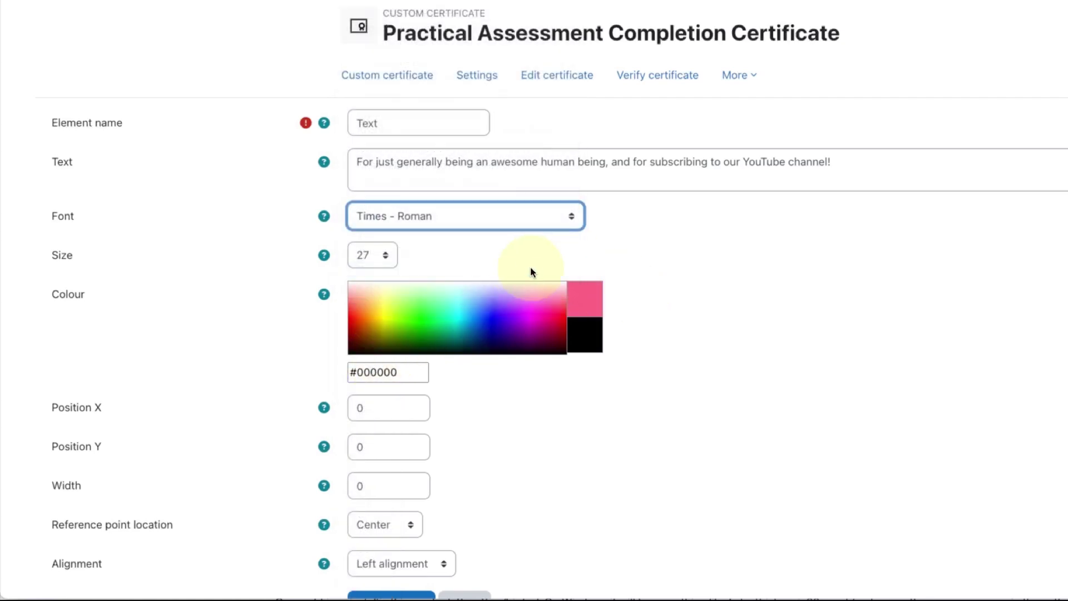
- Place the message text at X 105 and Y 120 with a width of 100 and Centered alignment, then save it
scroll(712, 279, "down", 2)
double_click(359, 296)
type("105")
double_click(368, 336)
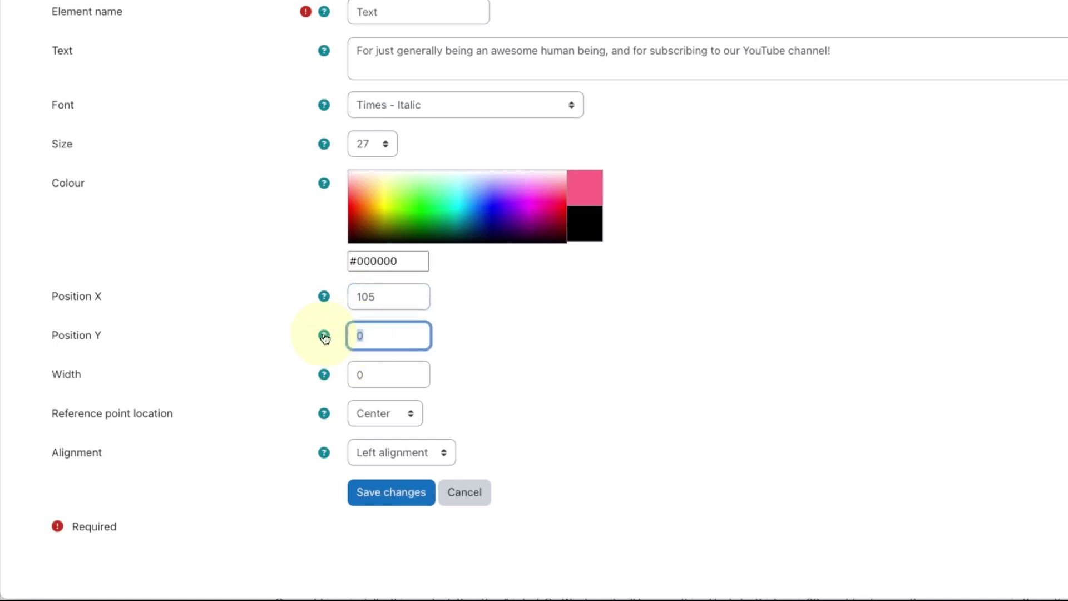
type("120")
left_click(577, 450)
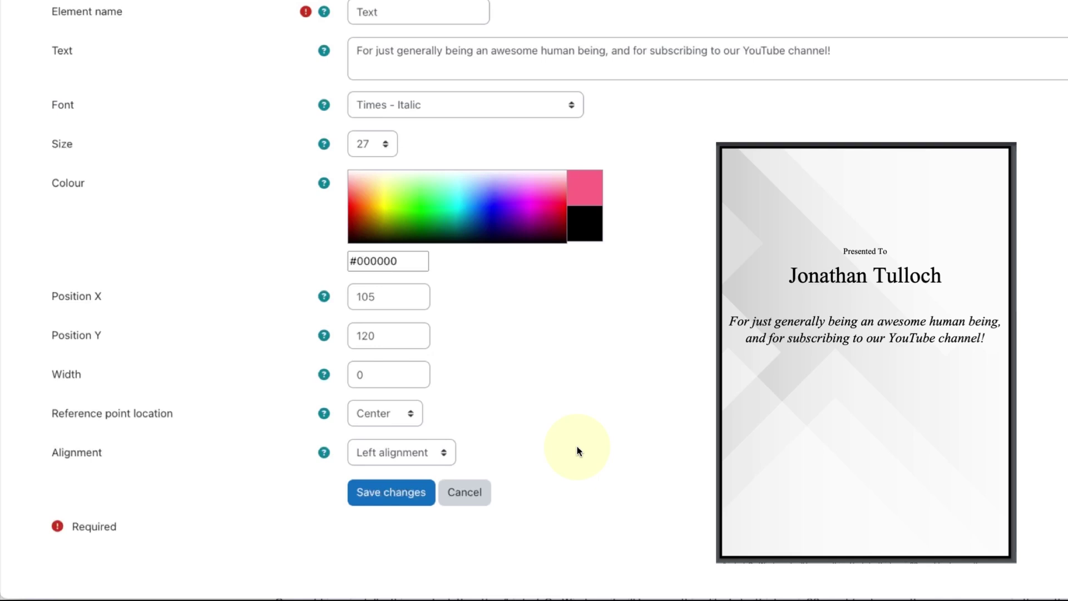
double_click(361, 379)
type("100")
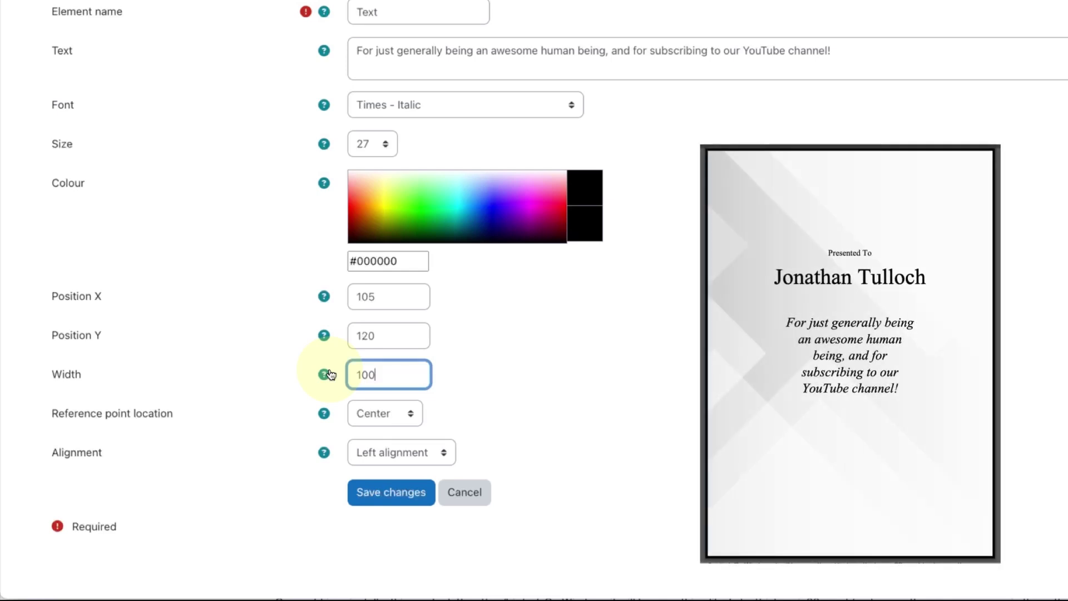
left_click(399, 456)
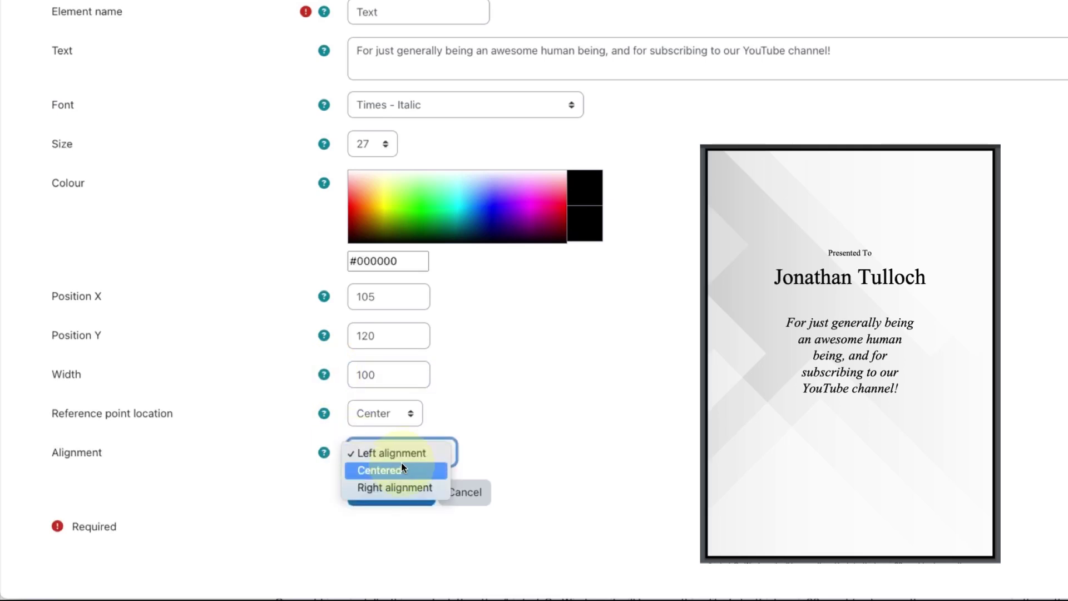
left_click(402, 470)
left_click(400, 495)
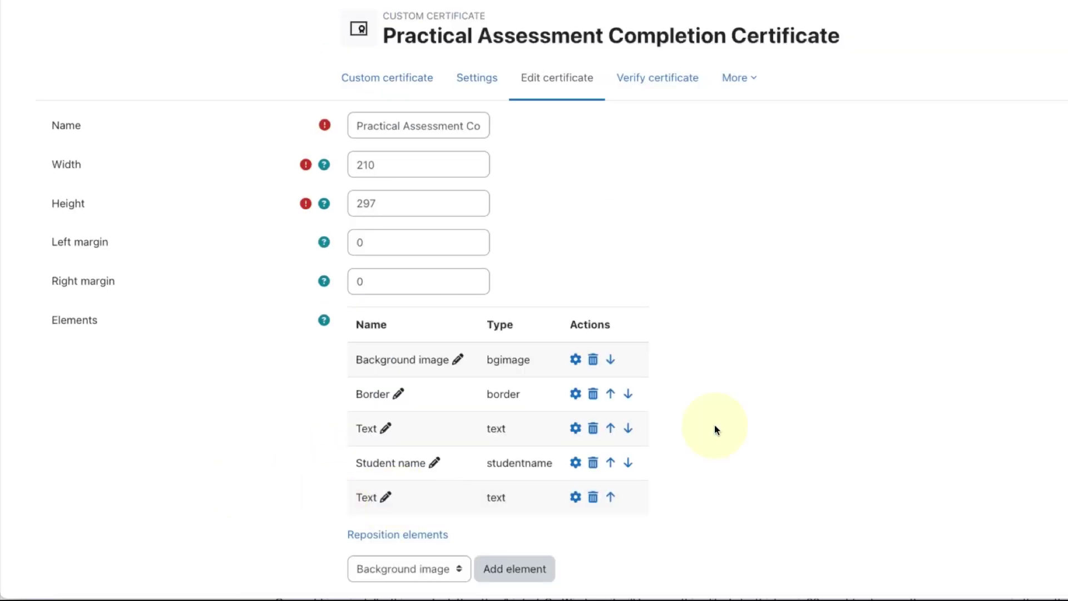
- Add a Date element to the certificate below the message text in the element list
scroll(714, 426, "down", 4)
left_click(410, 360)
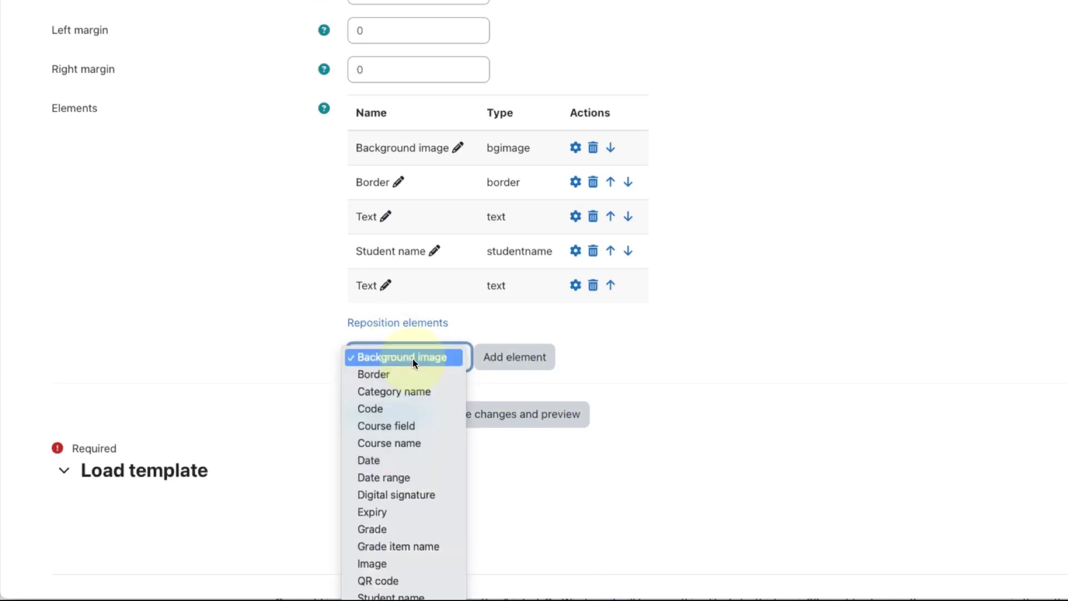
left_click(400, 462)
left_click(517, 359)
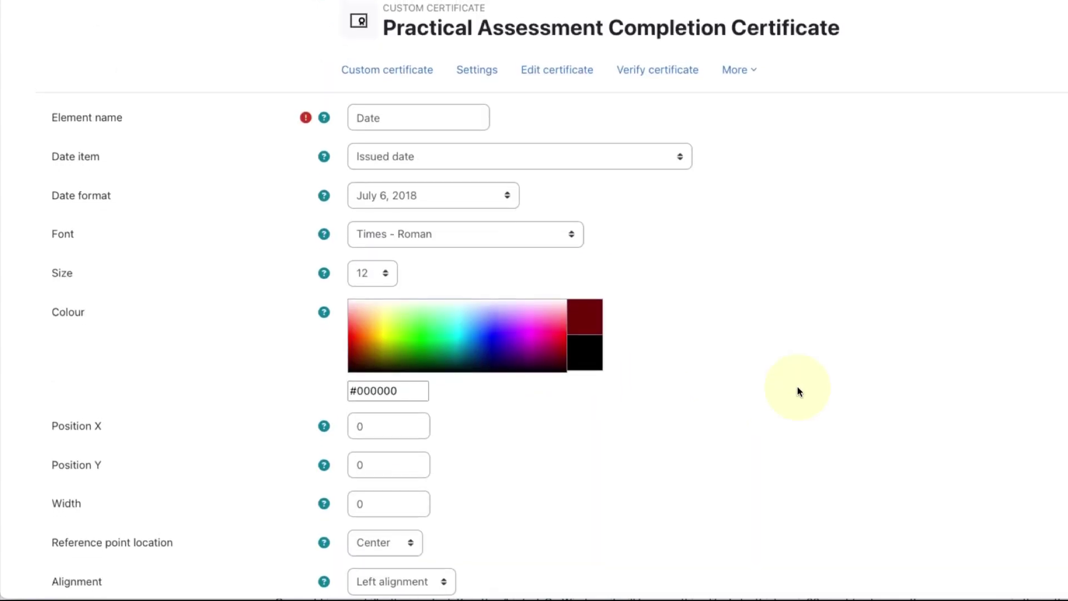
- Position the date at X 105 and Y 230, set its alignment to Centered, and save the element
scroll(797, 386, "down", 3)
left_click(383, 291)
type("105")
key("Tab")
type("230")
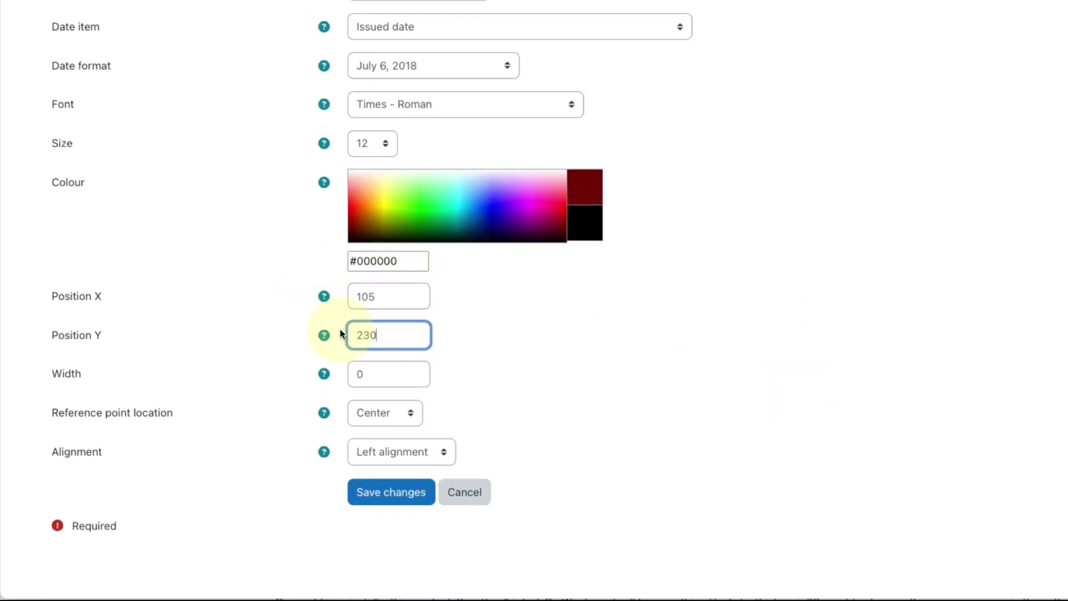
left_click(416, 451)
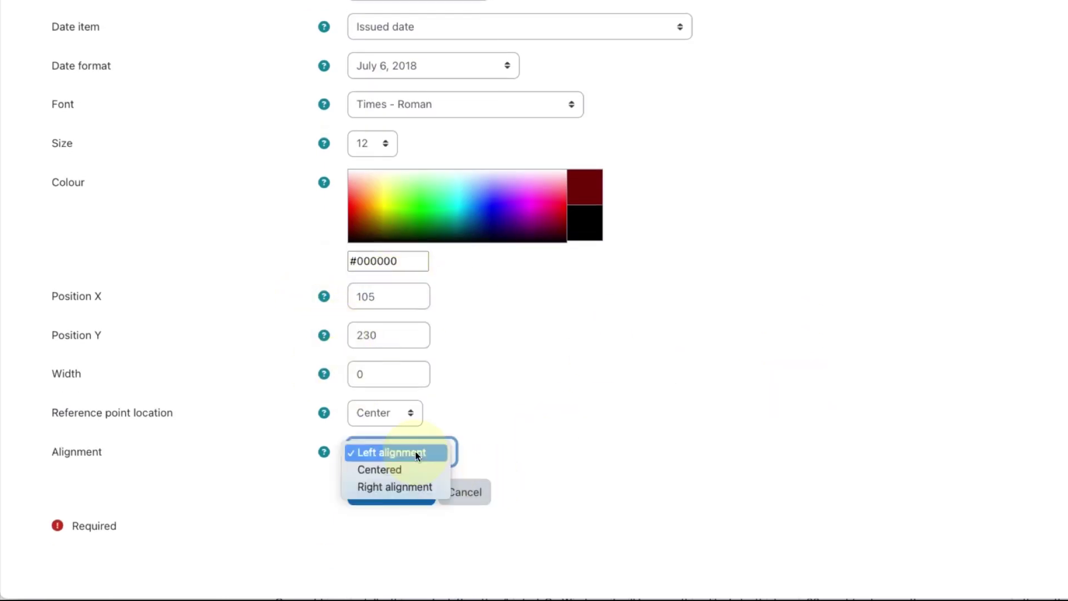
left_click(413, 472)
left_click(391, 493)
- Review the certificate layout in the Reposition elements view, open and close the message text's settings, then save and close the view
scroll(394, 473, "down", 4)
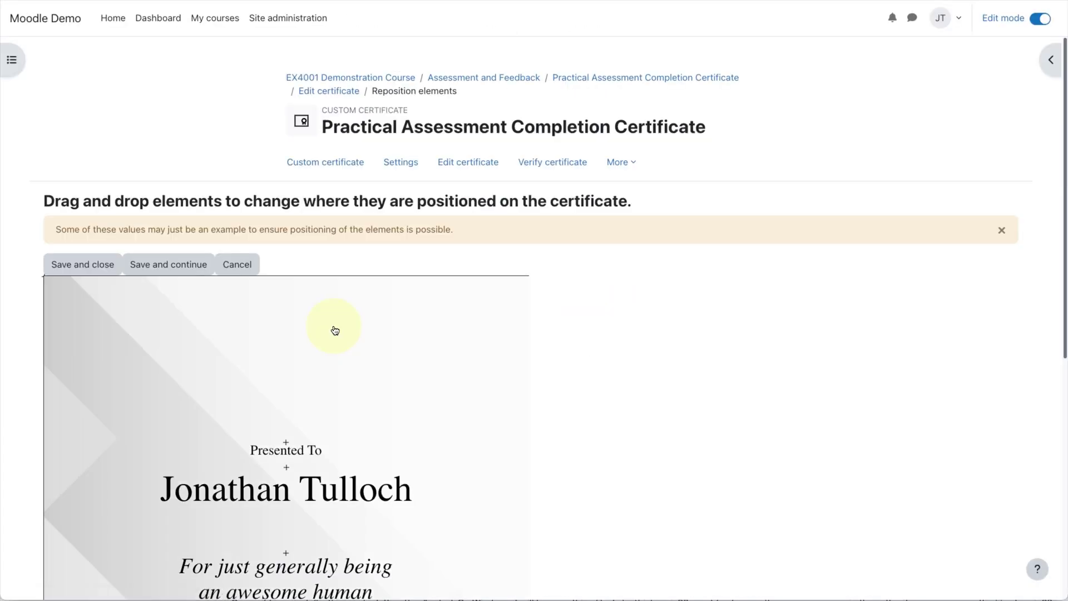
scroll(487, 400, "down", 3)
scroll(489, 400, "down", 5)
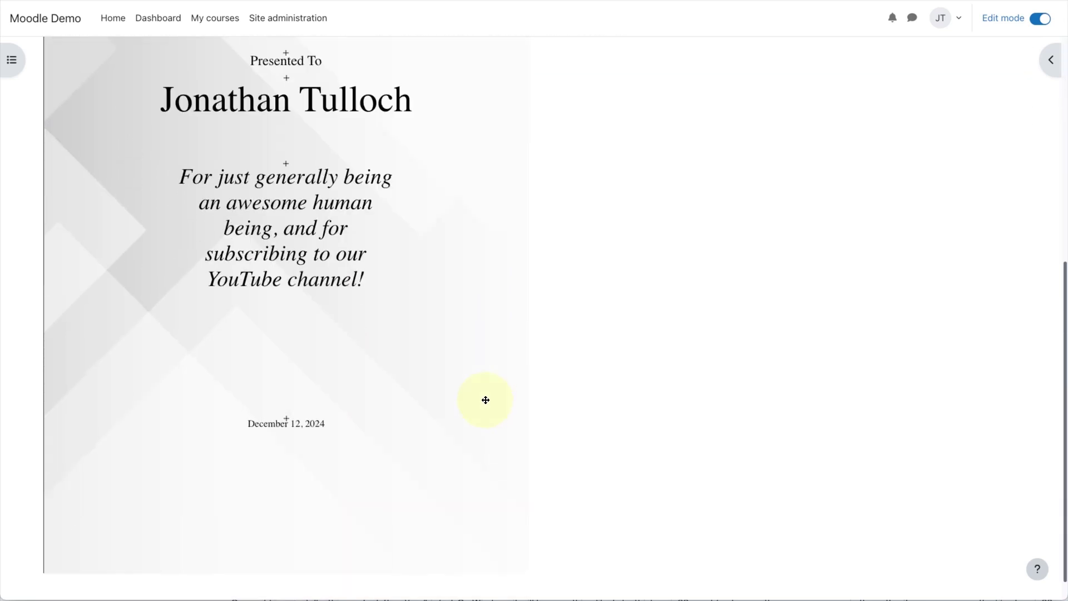
left_click_drag(286, 162, 302, 181)
left_click(301, 181)
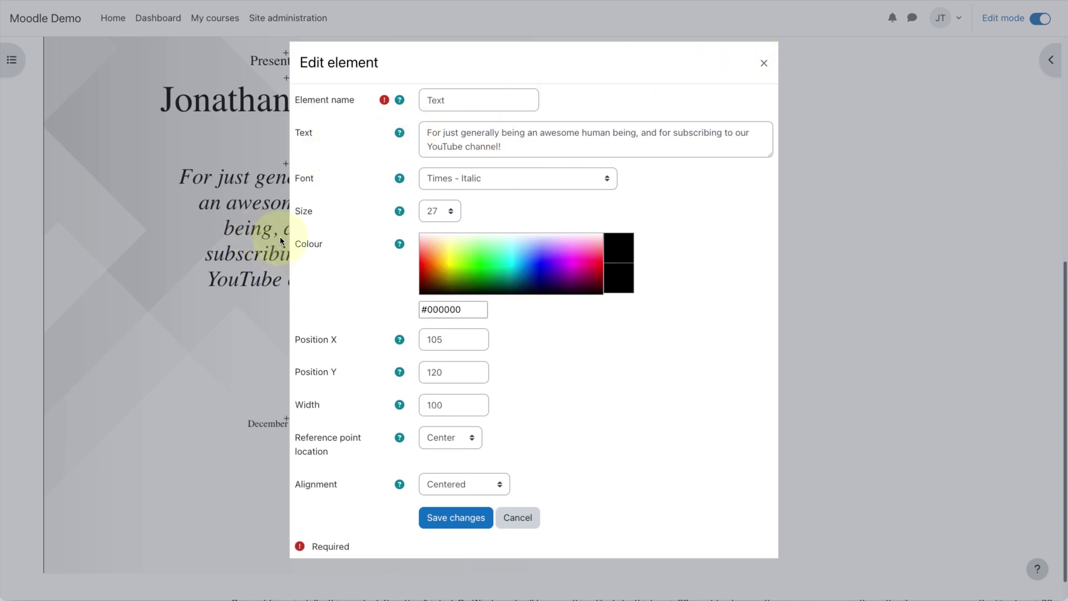
left_click(764, 63)
scroll(70, 261, "up", 5)
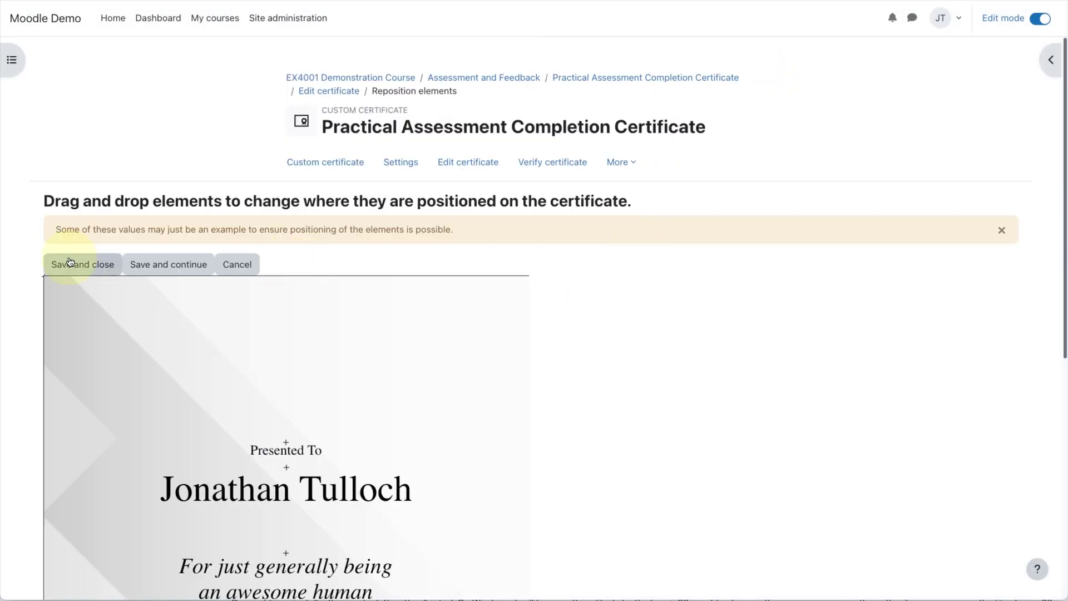
left_click(70, 261)
scroll(218, 407, "down", 4)
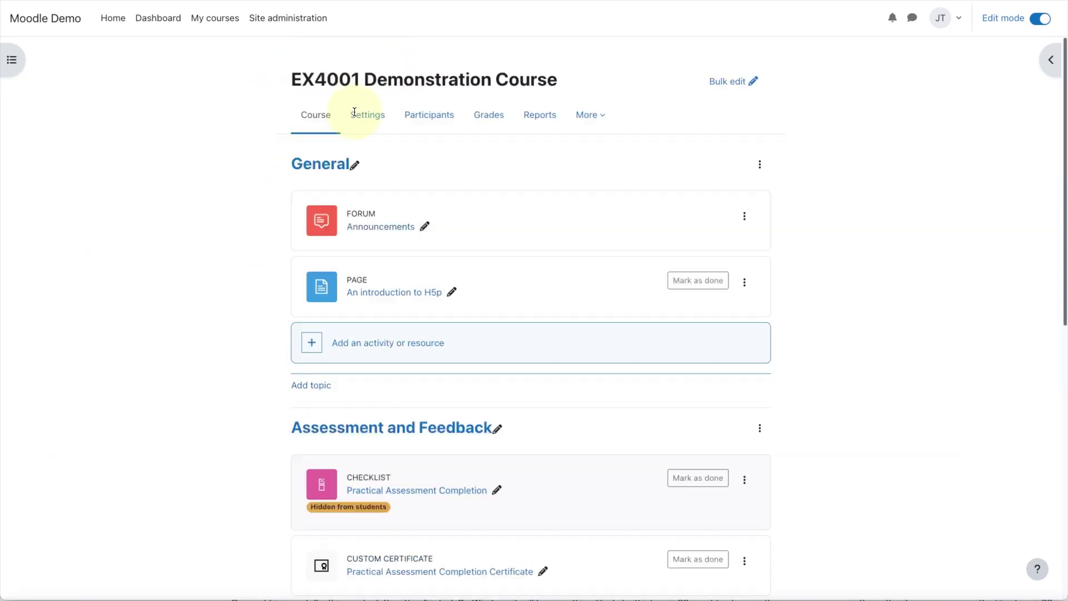
scroll(201, 318, "down", 3)
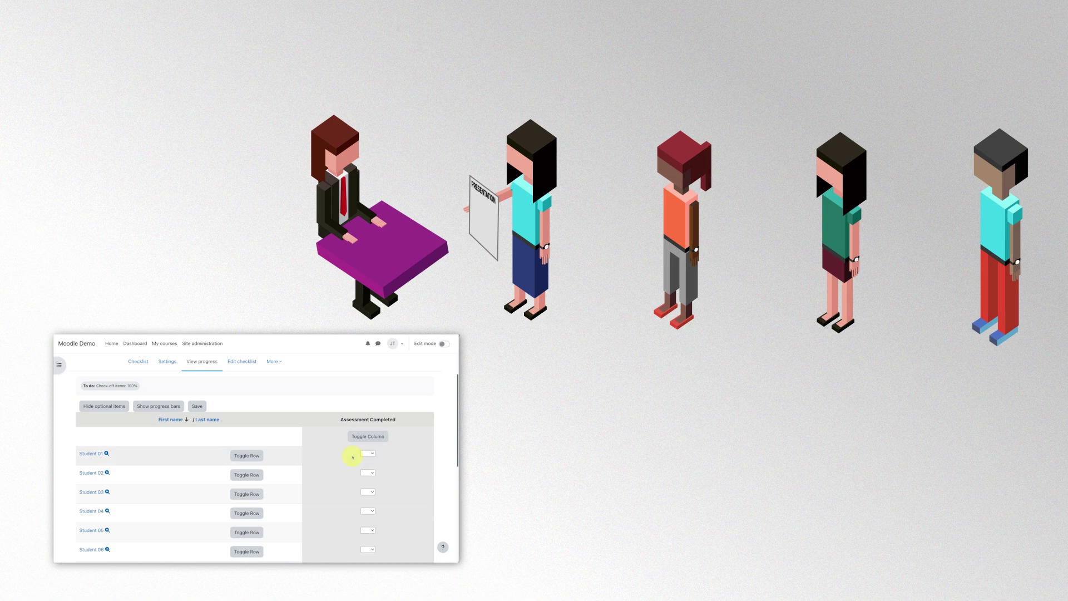
left_click(243, 455)
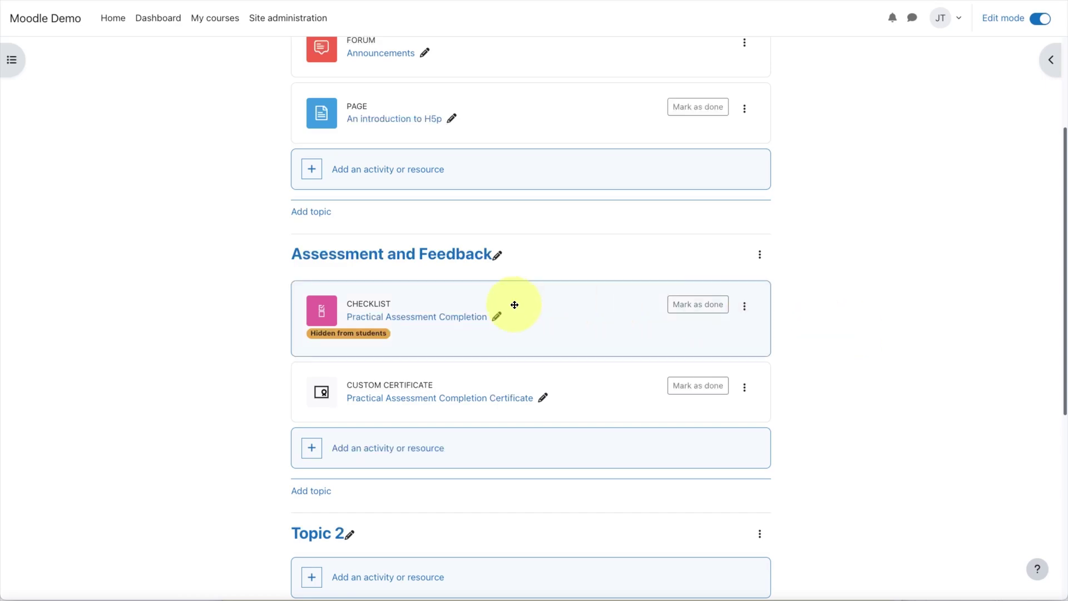
- In the Practical Assessment Completion checklist's settings, set completion tracking to "Show activity as complete when conditions are met"
left_click(418, 317)
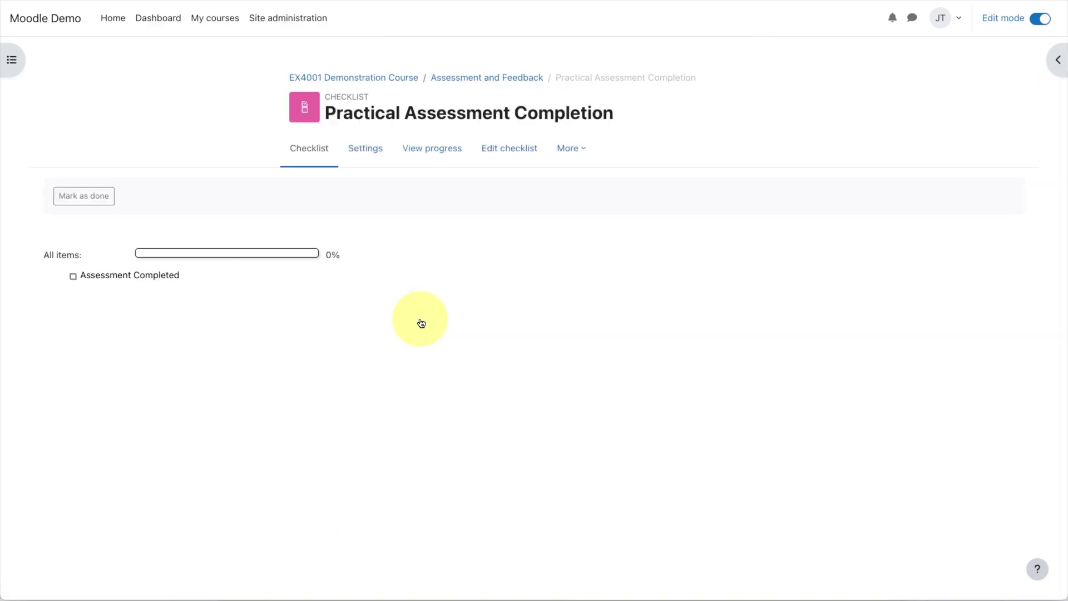
left_click(355, 148)
scroll(346, 296, "down", 15)
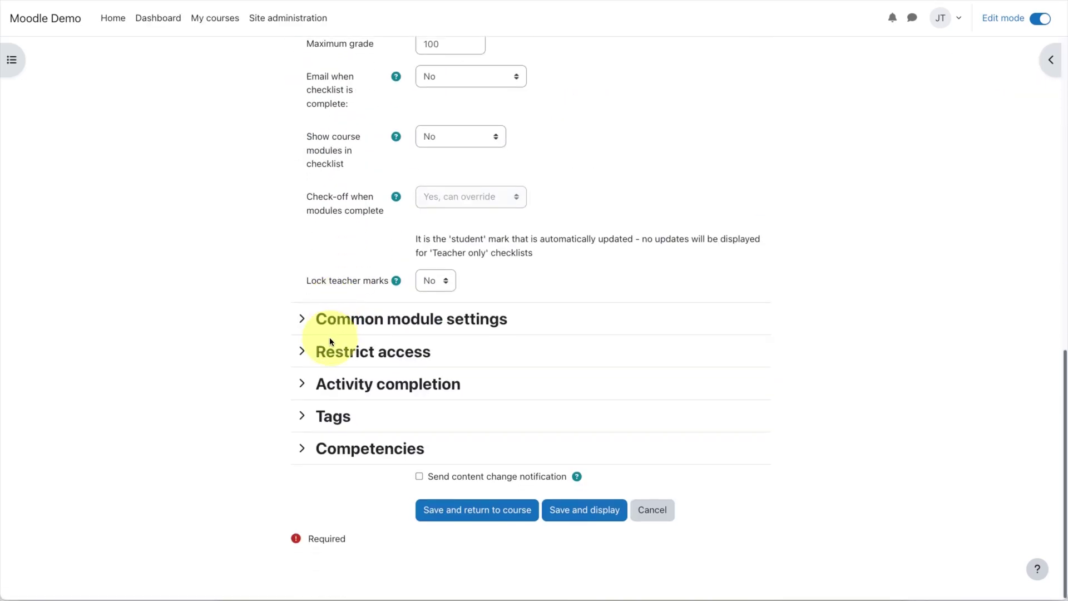
left_click(303, 384)
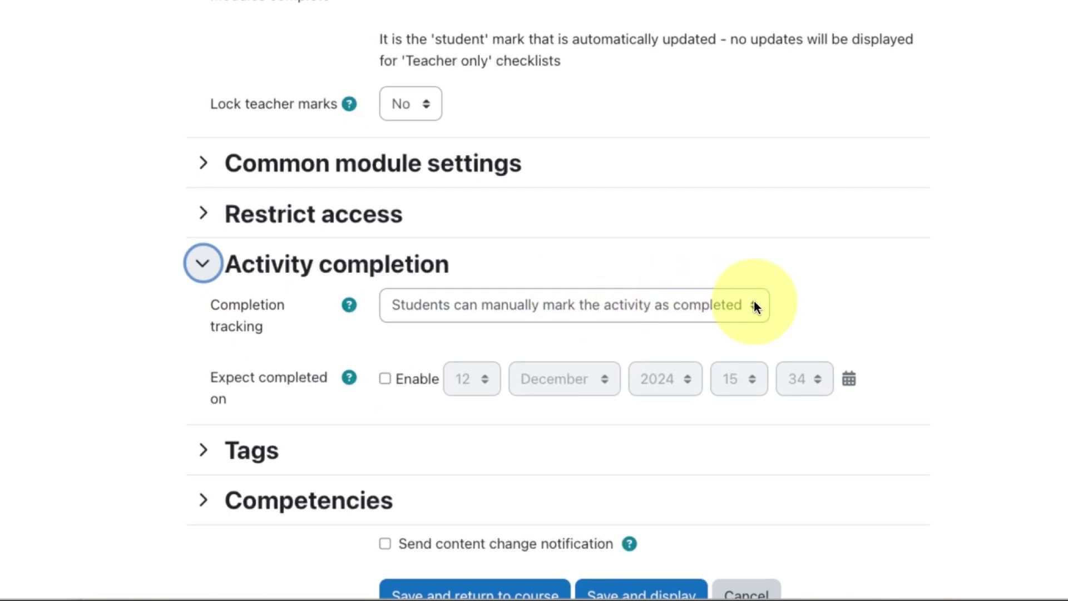
left_click(755, 304)
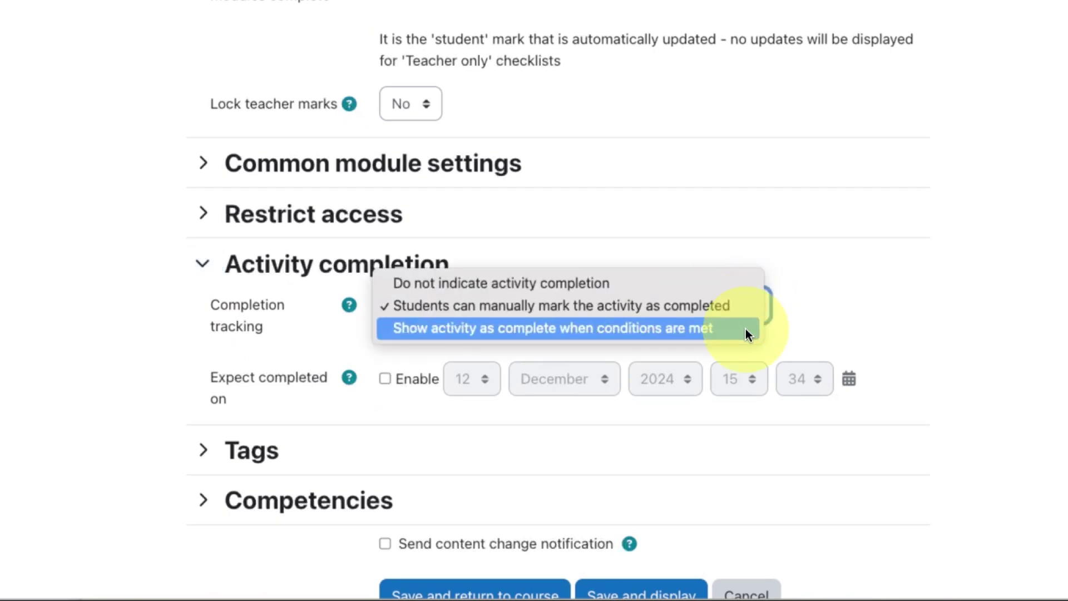
left_click(746, 328)
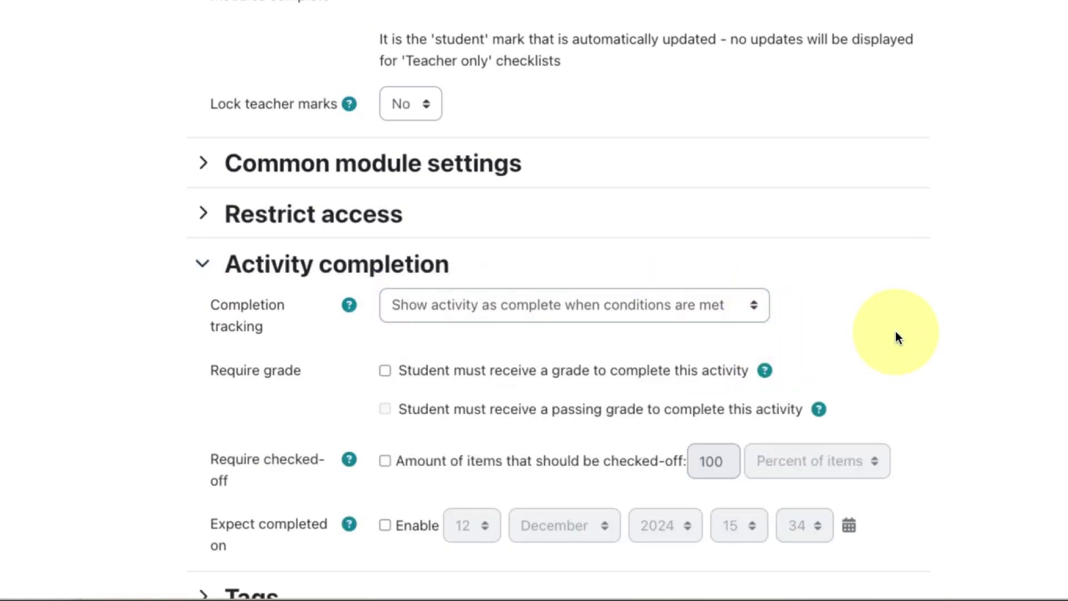
- Require 100 percent of the checklist's items to be checked off for completion, then save and return to the course
scroll(896, 336, "down", 3)
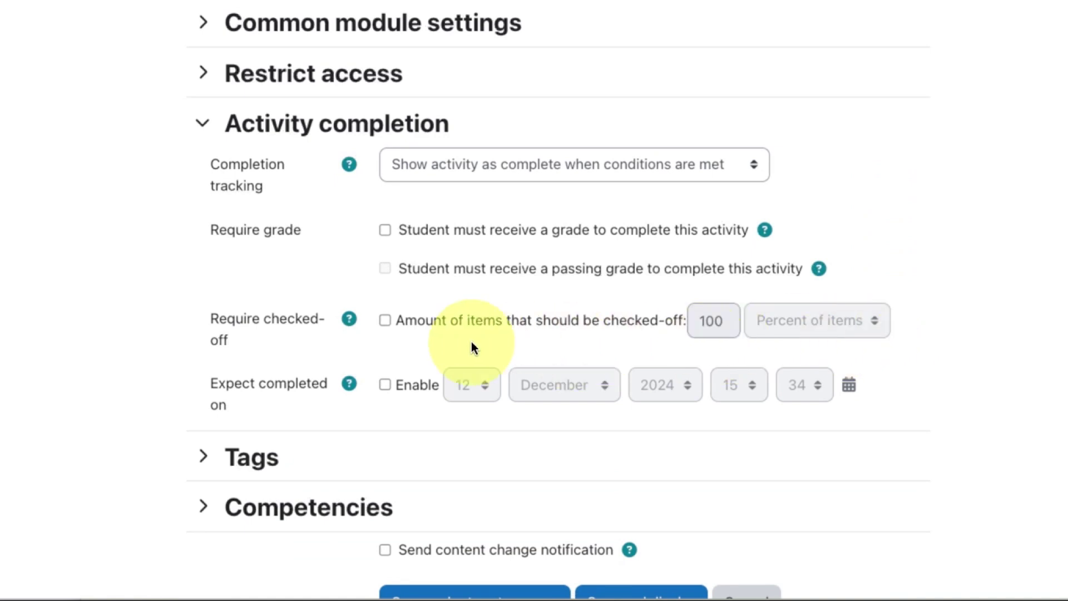
left_click(385, 321)
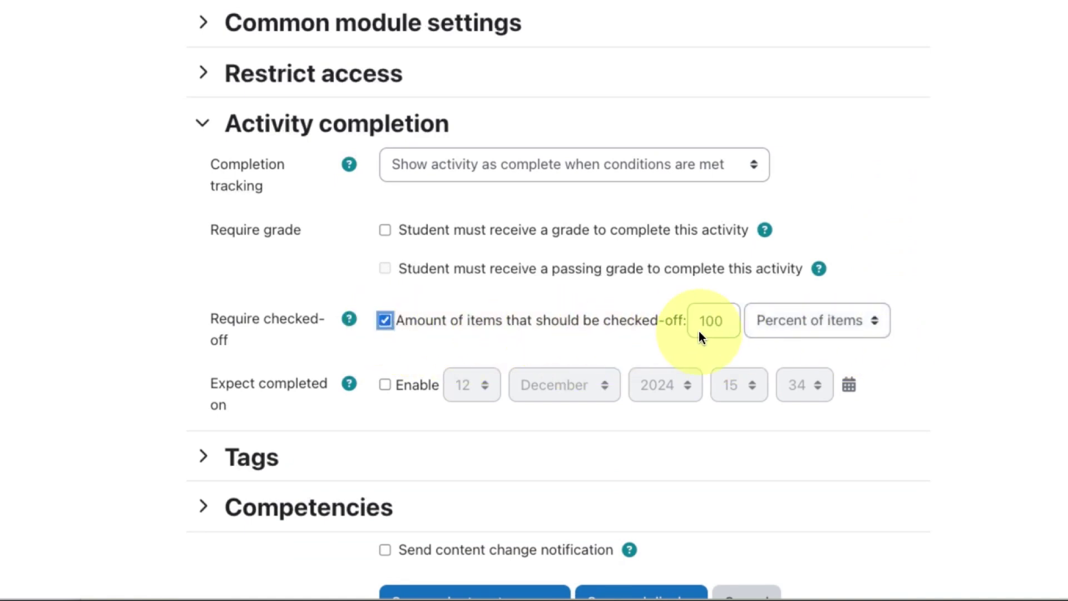
scroll(770, 334, "down", 3)
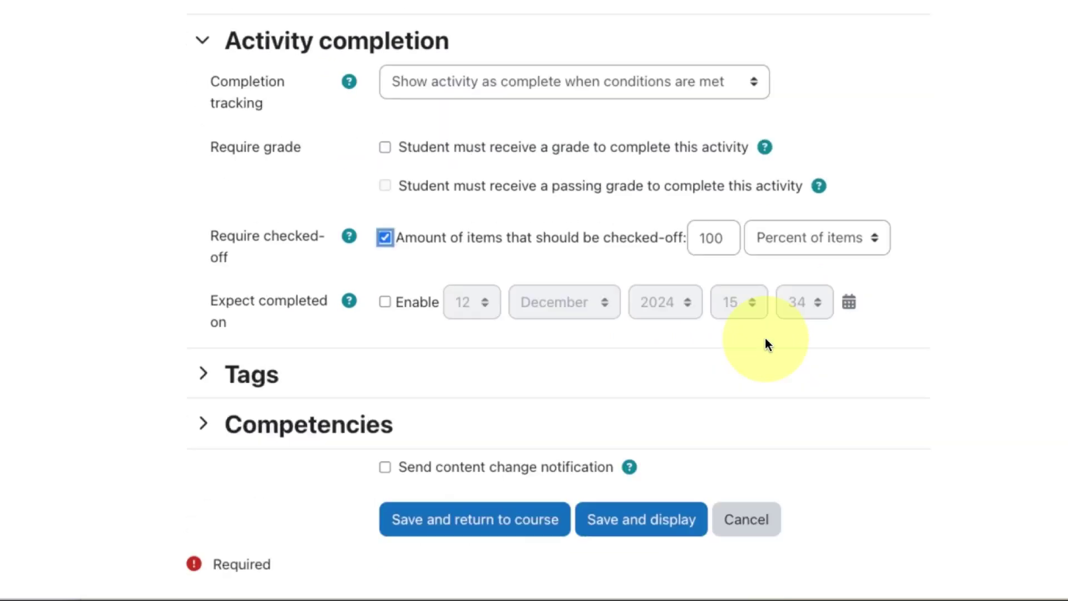
left_click(518, 459)
- In the Practical Assessment Completion Certificate's settings, add an access restriction of the Activity completion type
scroll(519, 581, "up", 3)
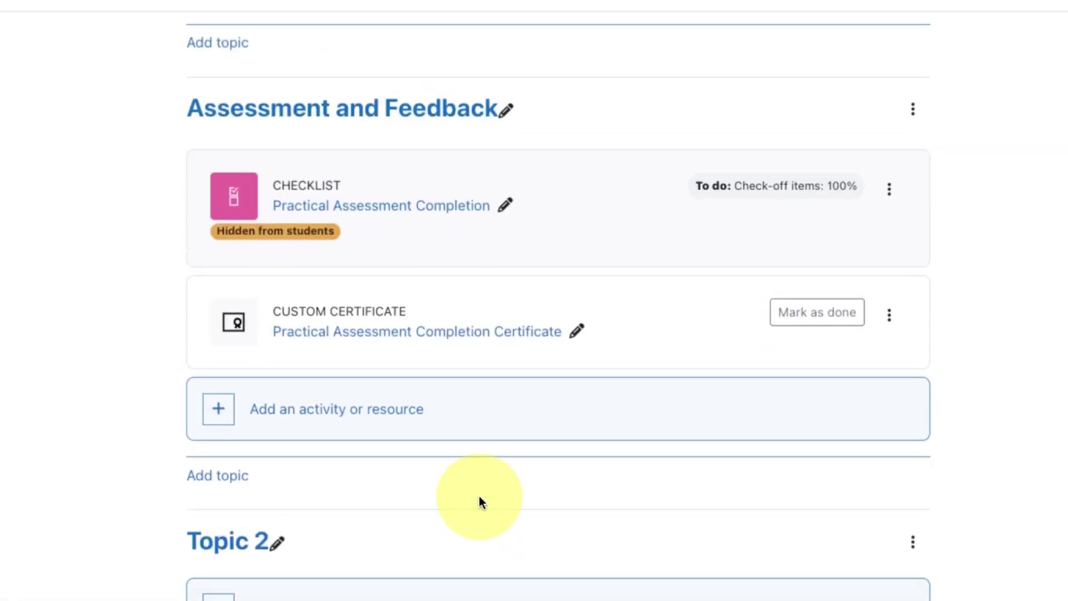
left_click(492, 332)
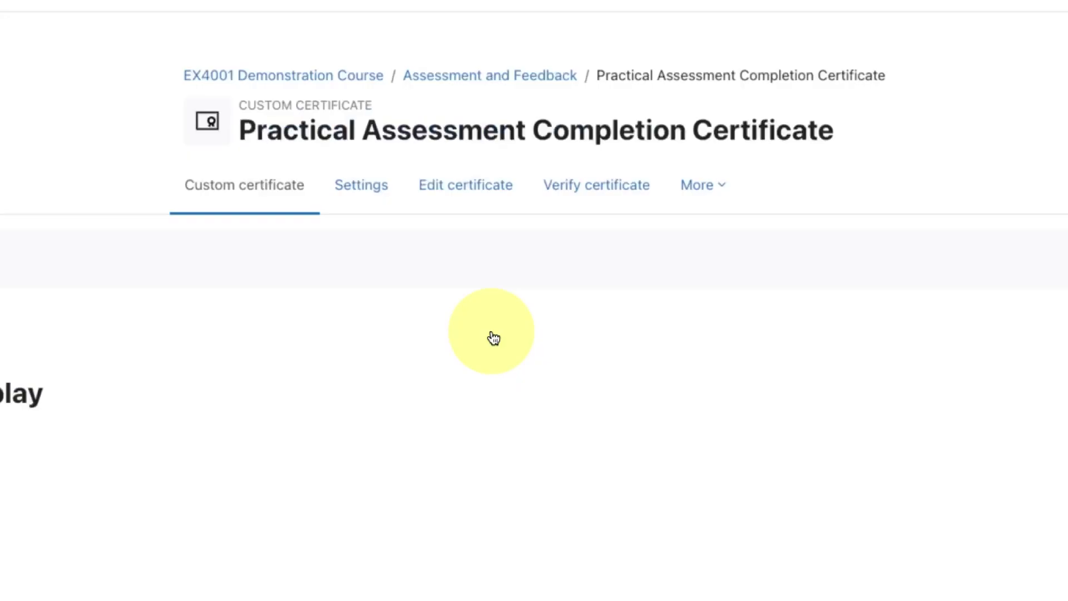
left_click(350, 196)
scroll(258, 256, "down", 10)
scroll(258, 249, "down", 2)
left_click(207, 221)
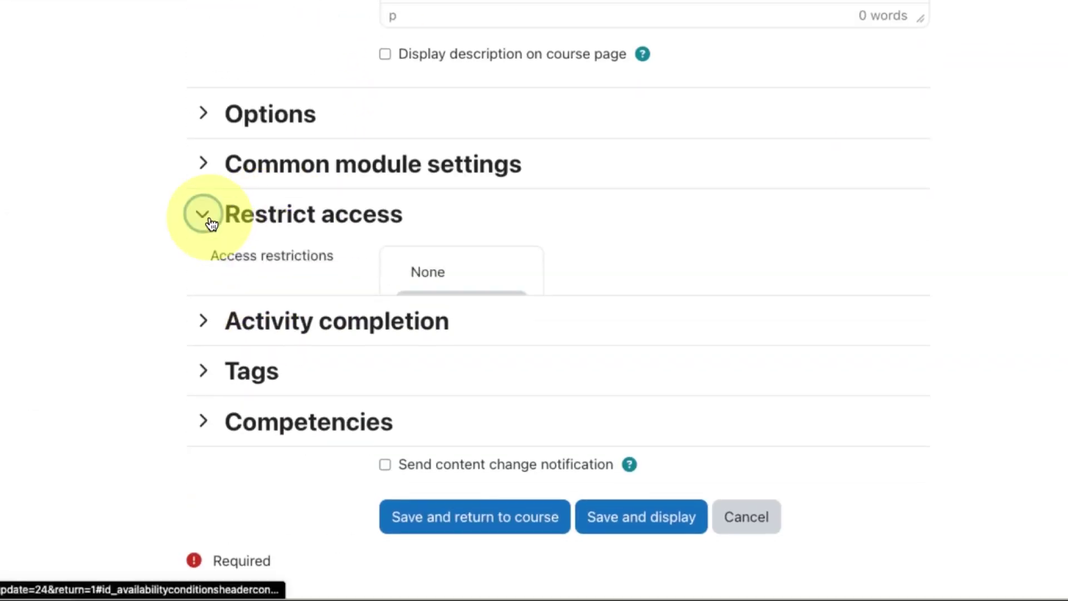
left_click(479, 310)
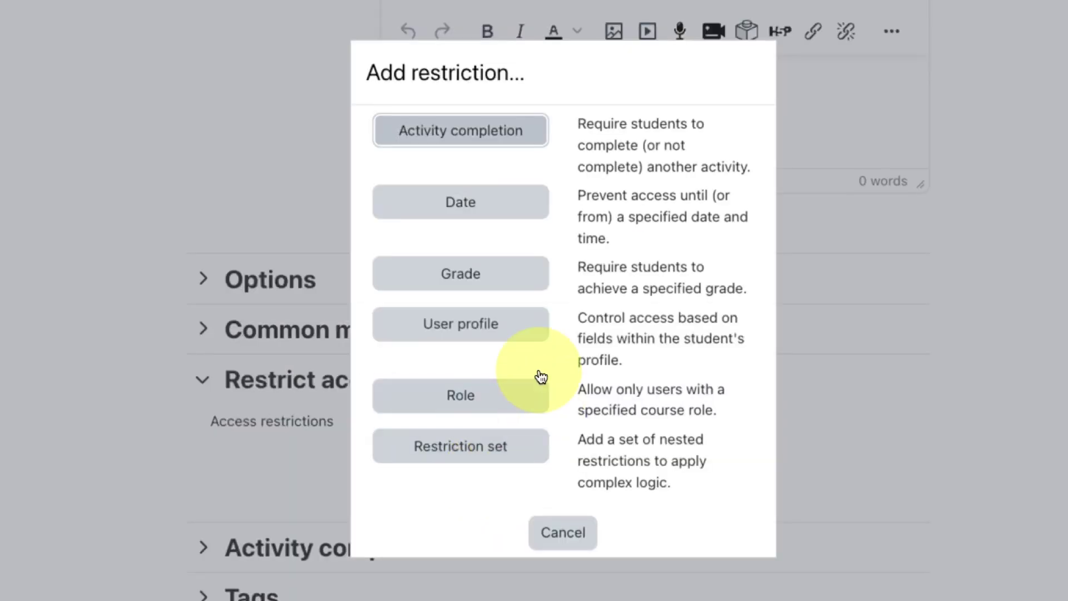
left_click(494, 144)
- Restrict the certificate until Practical Assessment Completion is marked complete, then save and return to the course
scroll(573, 233, "down", 1)
left_click(623, 381)
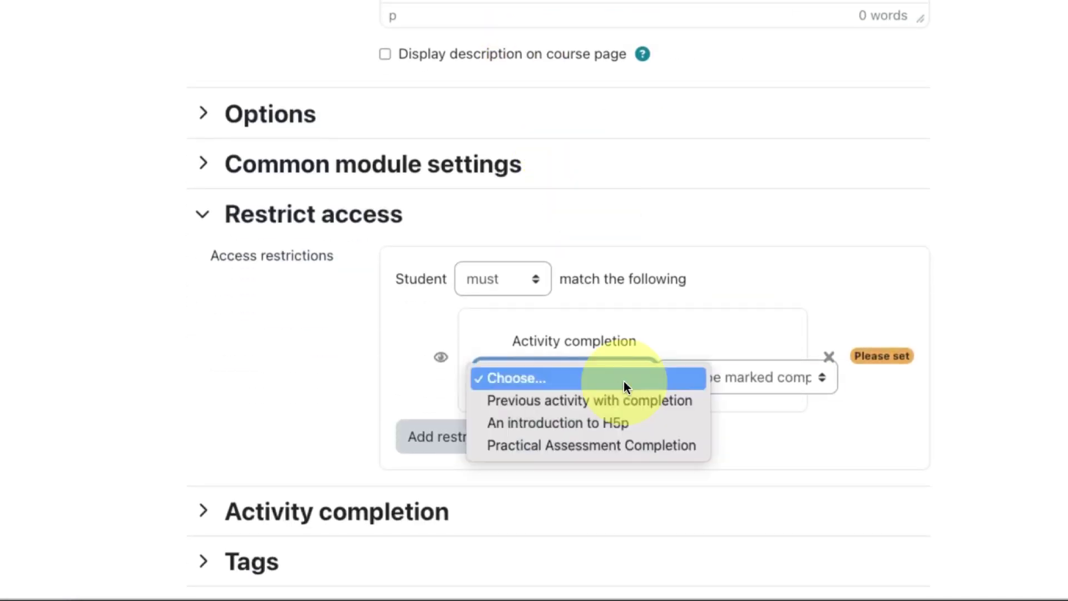
left_click(664, 446)
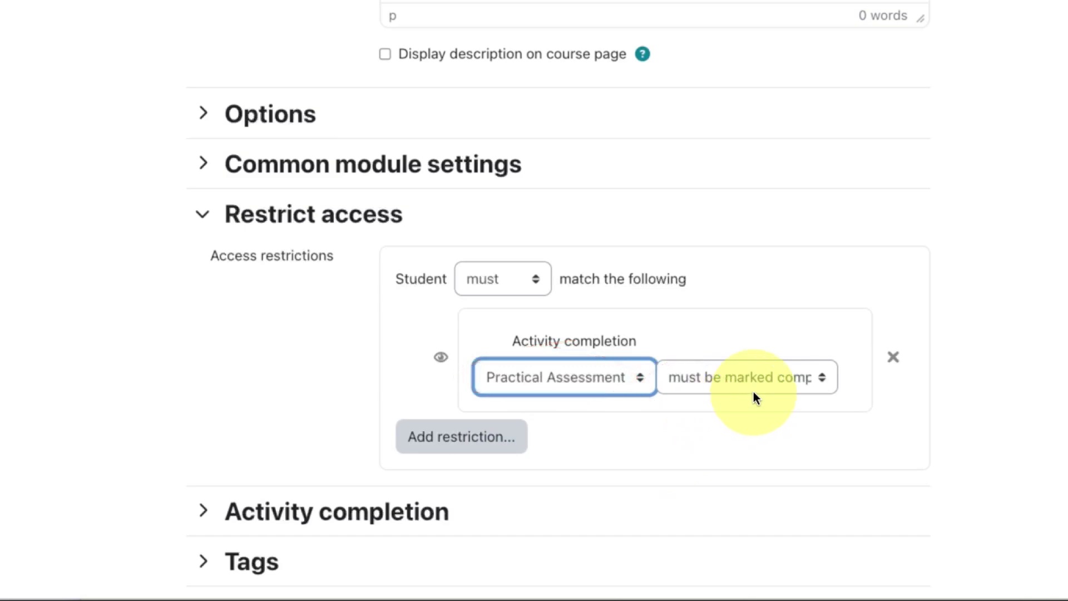
scroll(572, 425, "down", 4)
left_click(509, 470)
scroll(508, 520, "up", 5)
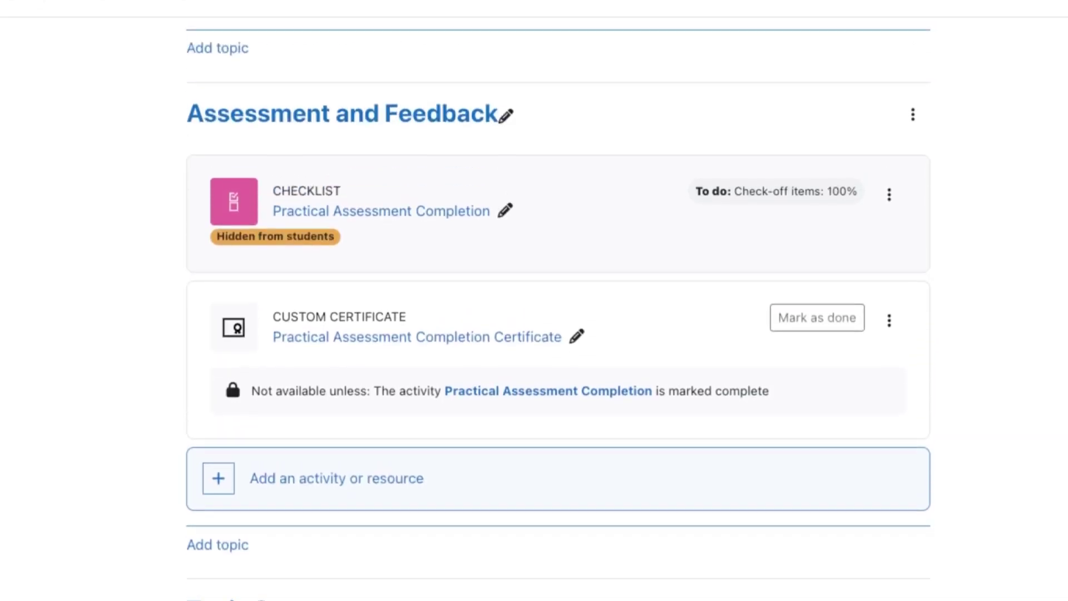